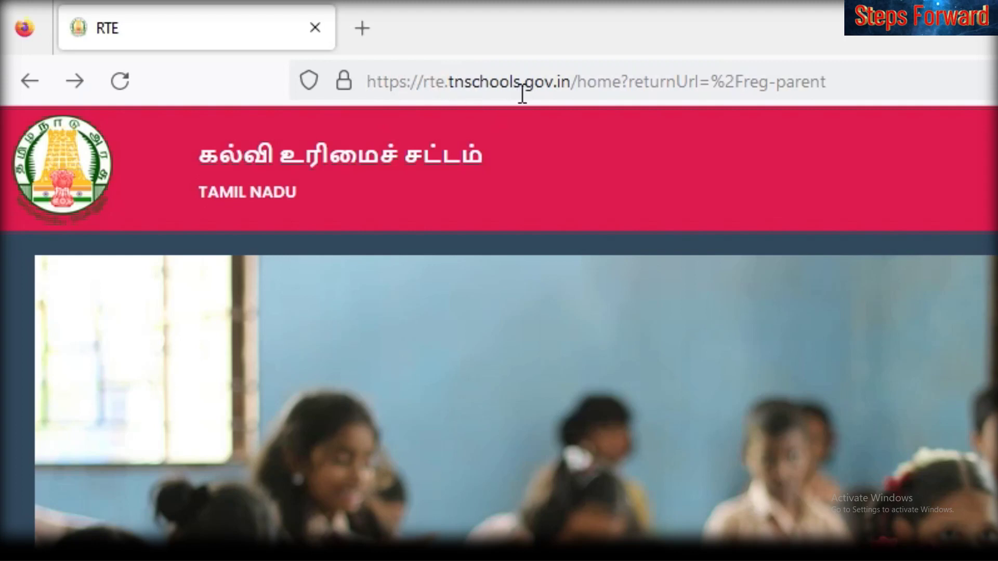
Highlight the RTE portal's full web address, and start a new application to private schools under the Right To Education Act
{"action": "left_click", "coordinate": [373, 83]}
{"action": "left_click_drag", "start_coordinate": [374, 83], "coordinate": [837, 73]}
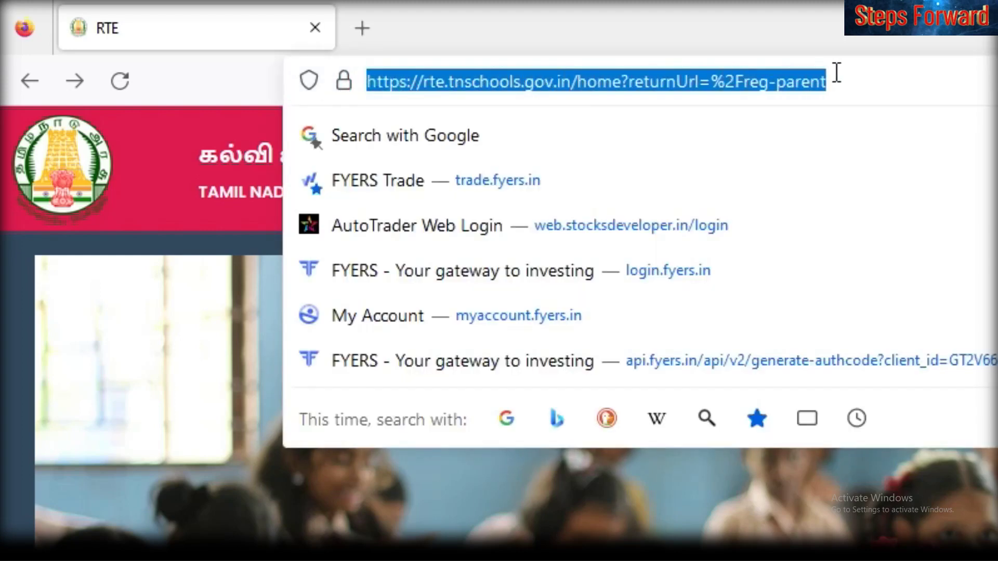
{"action": "left_click", "coordinate": [853, 73]}
{"action": "left_click", "coordinate": [306, 231]}
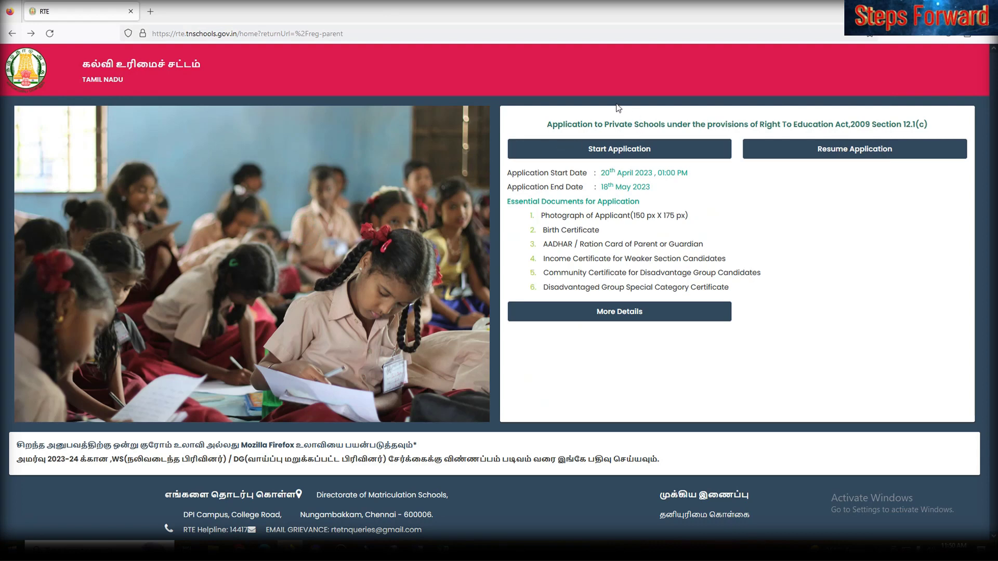
{"action": "left_click", "coordinate": [624, 152]}
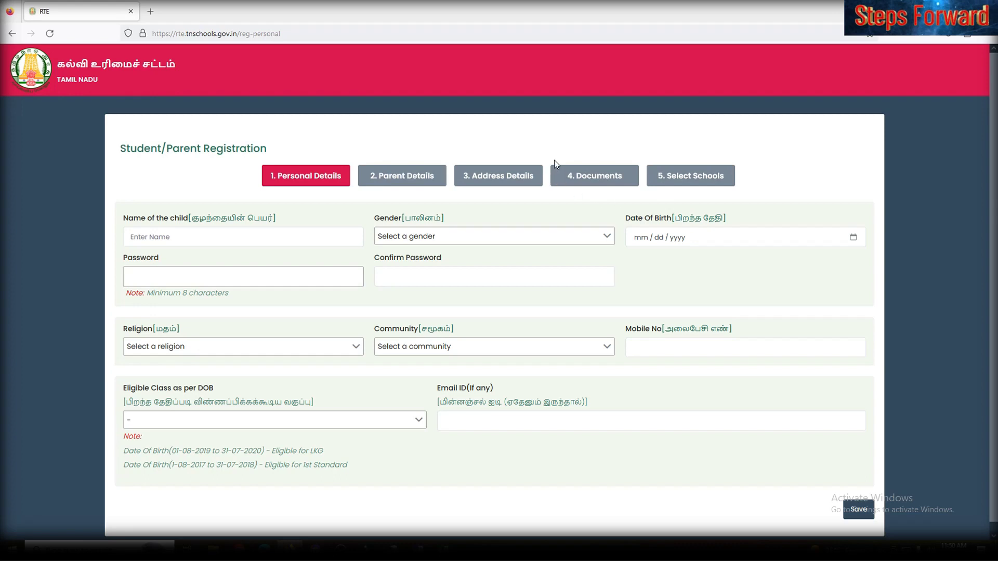
Examine the child's name, gender, date of birth, password and confirm password fields in the personal details
{"action": "left_click", "coordinate": [206, 240]}
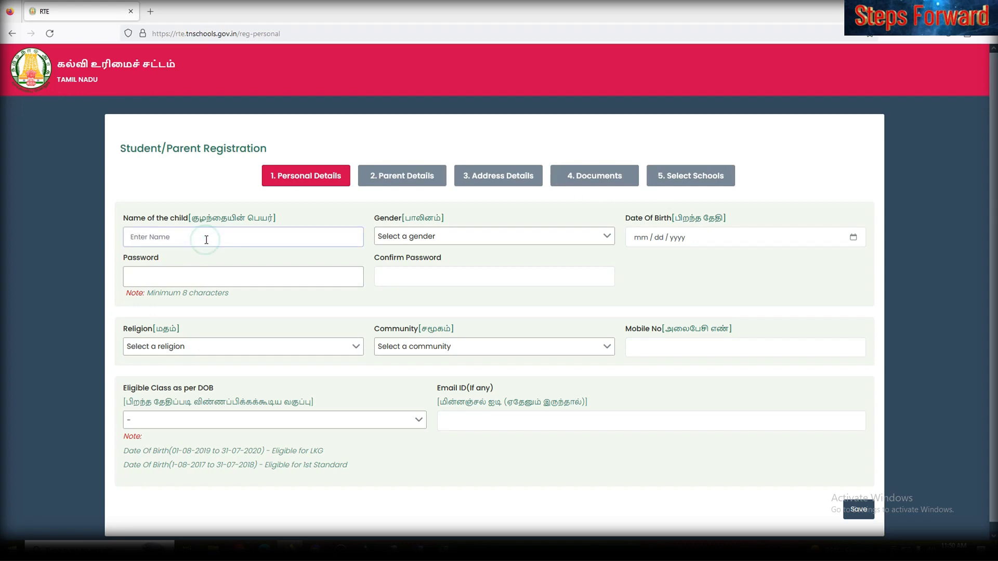
{"action": "left_click", "coordinate": [380, 241]}
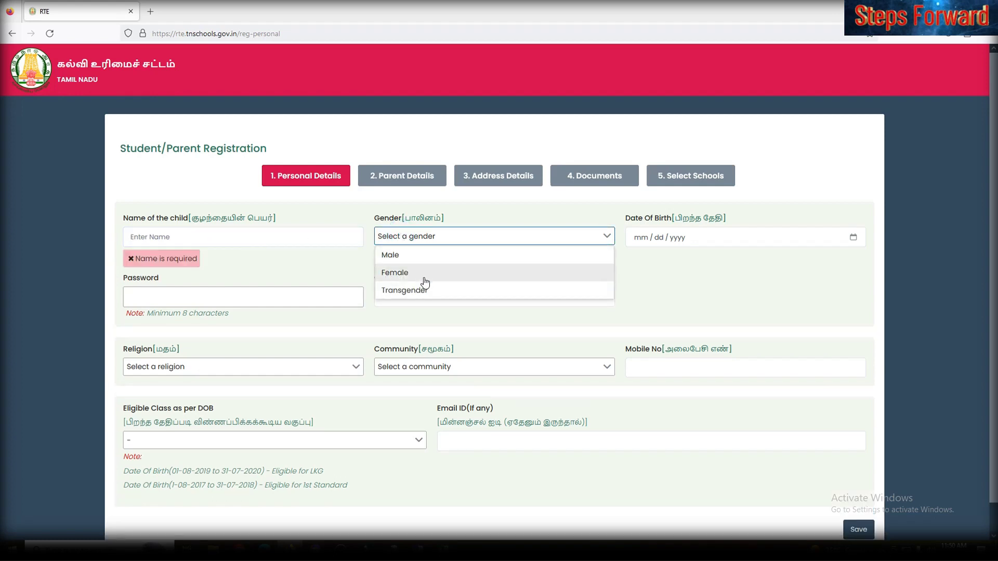
{"action": "left_click", "coordinate": [645, 236]}
{"action": "left_click", "coordinate": [652, 269]}
{"action": "left_click", "coordinate": [235, 296]}
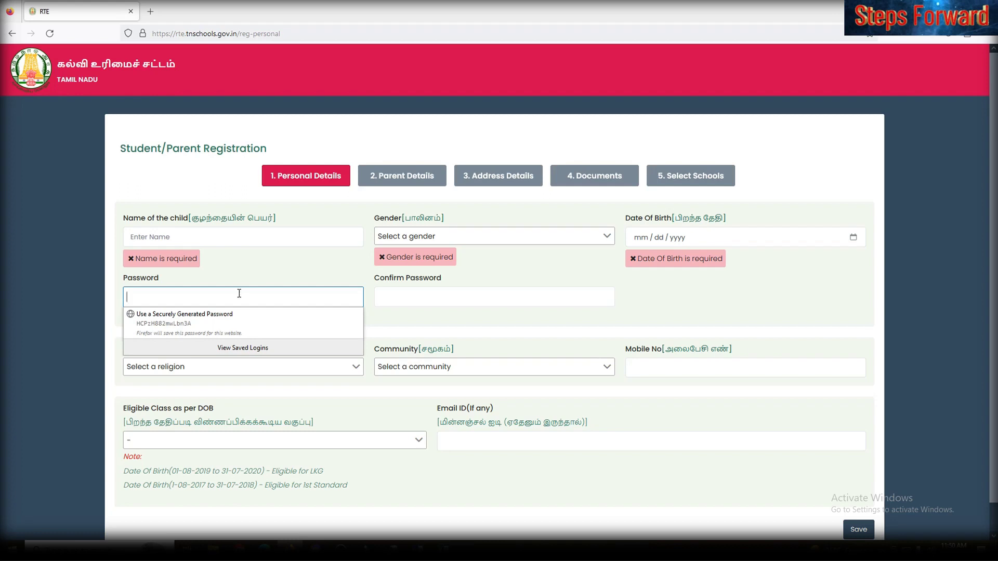
{"action": "left_click", "coordinate": [409, 296]}
{"action": "left_click", "coordinate": [199, 299]}
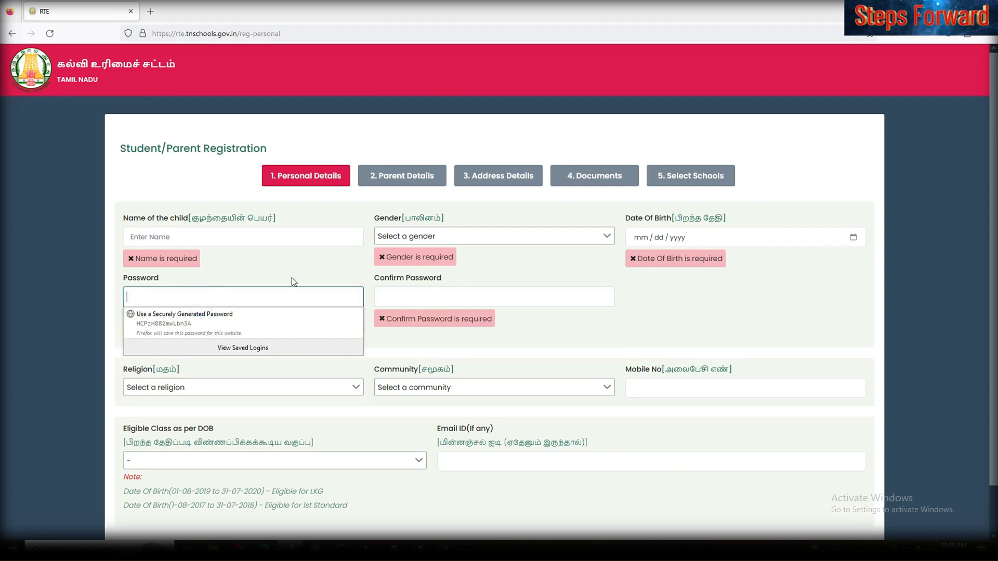
{"action": "left_click", "coordinate": [397, 300]}
Examine the religion, community, mobile number, eligible class and email fields in the personal details
{"action": "left_click", "coordinate": [202, 395]}
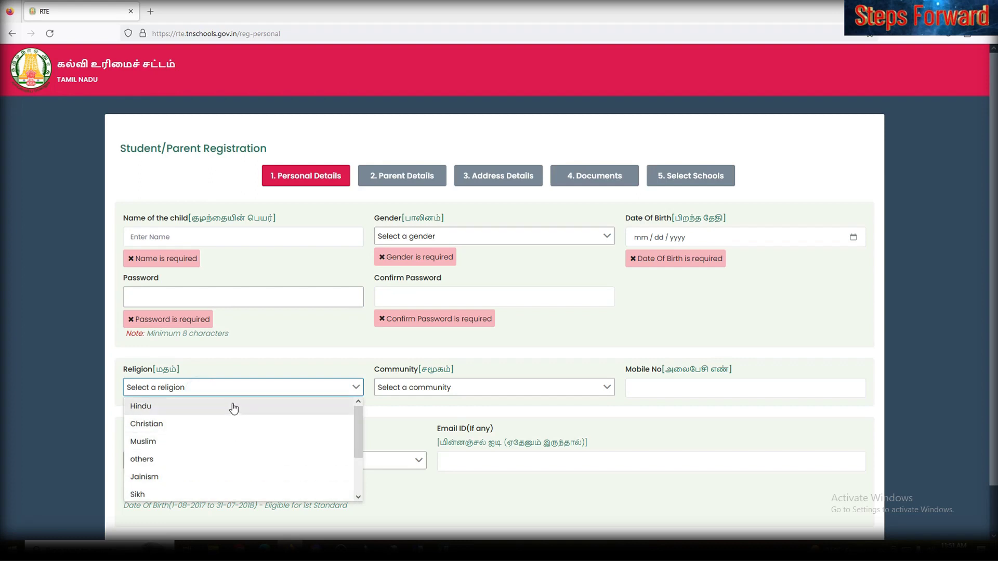
{"action": "left_click", "coordinate": [433, 388]}
{"action": "left_click", "coordinate": [433, 388]}
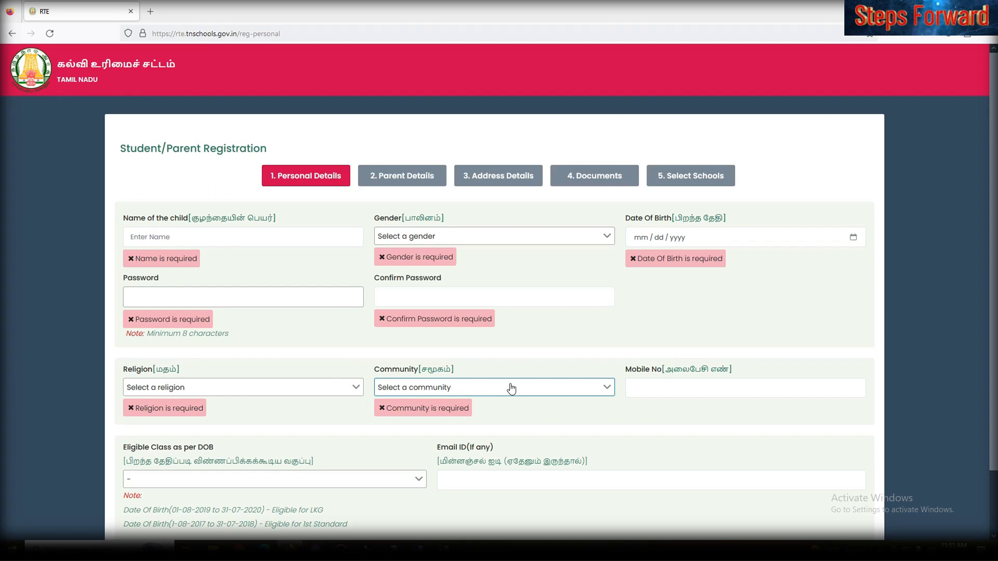
{"action": "left_click", "coordinate": [646, 383]}
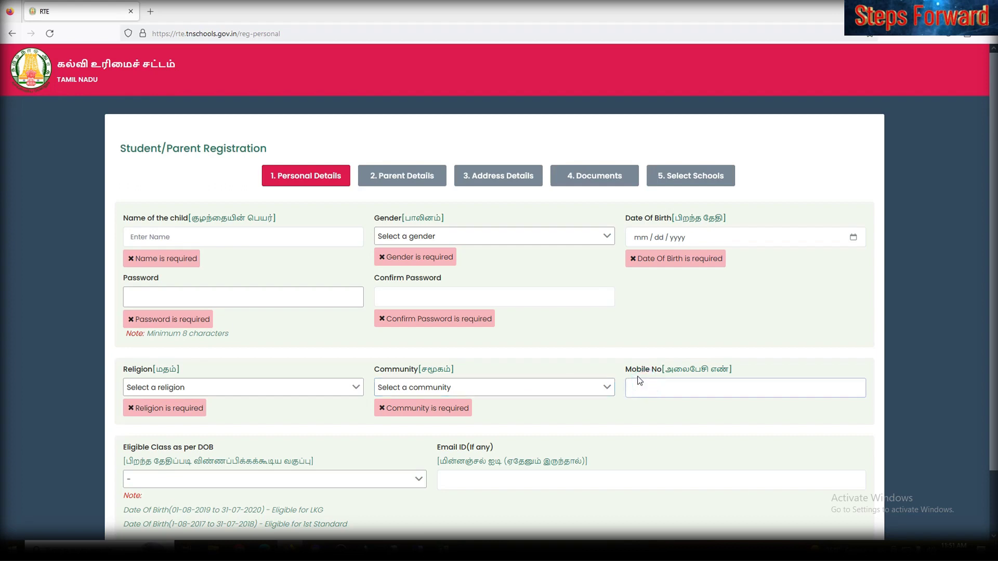
{"action": "scroll", "coordinate": [562, 272], "scroll_direction": "down", "scroll_amount": 2}
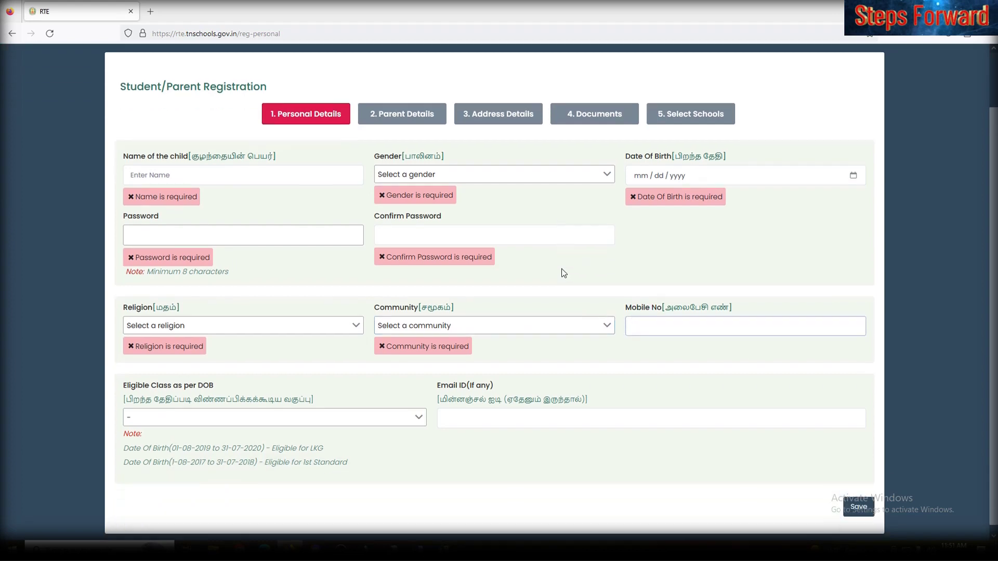
{"action": "left_click", "coordinate": [329, 416]}
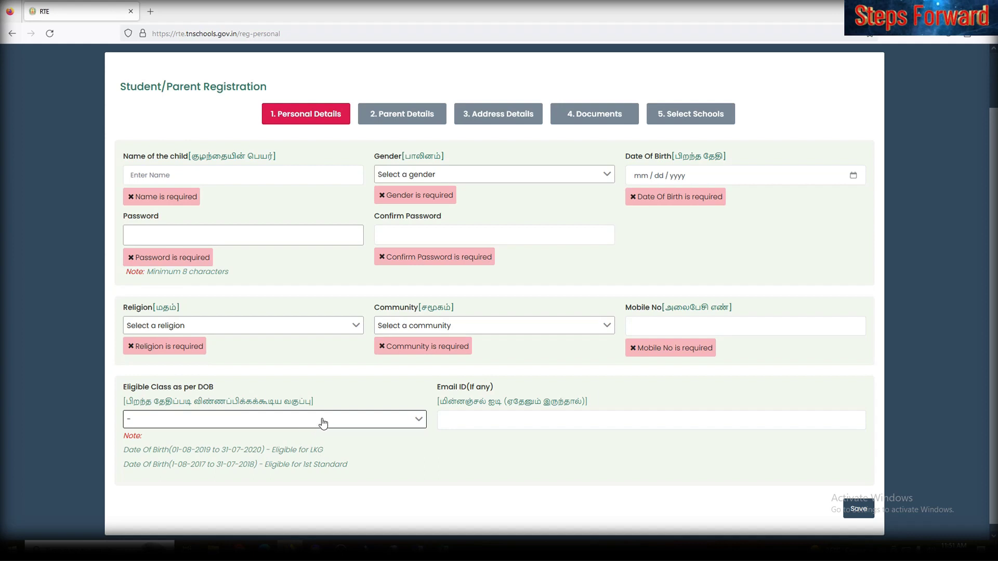
{"action": "left_click", "coordinate": [474, 416]}
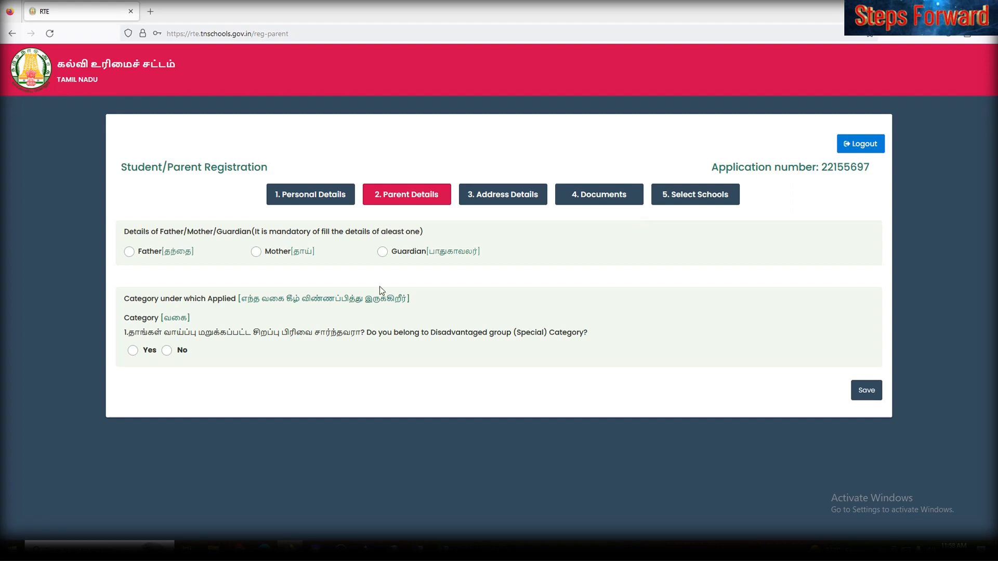
Compare the Father, Mother and Guardian forms in the parent details, and choose Mother
{"action": "left_click", "coordinate": [129, 252]}
{"action": "left_click", "coordinate": [255, 252]}
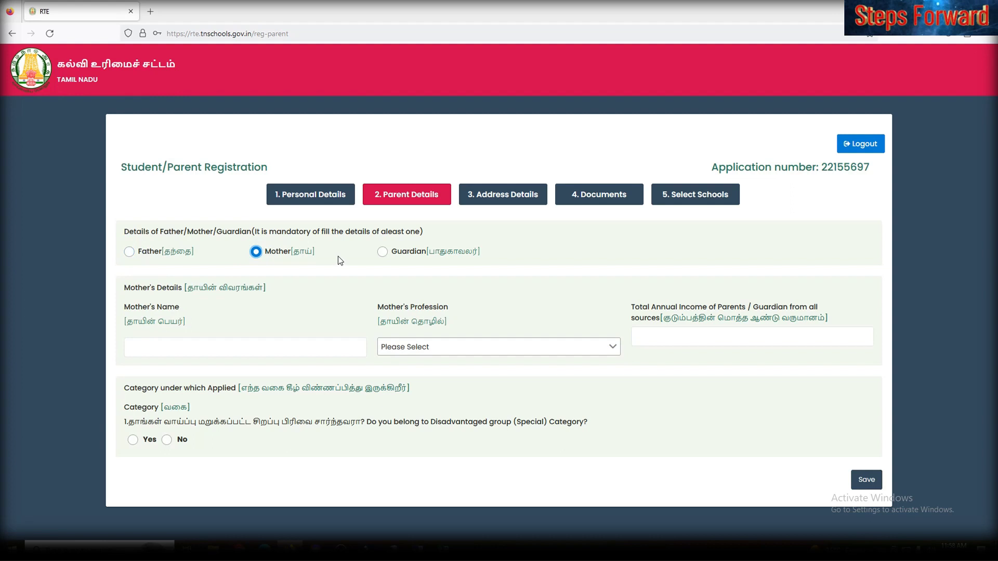
{"action": "left_click", "coordinate": [382, 254]}
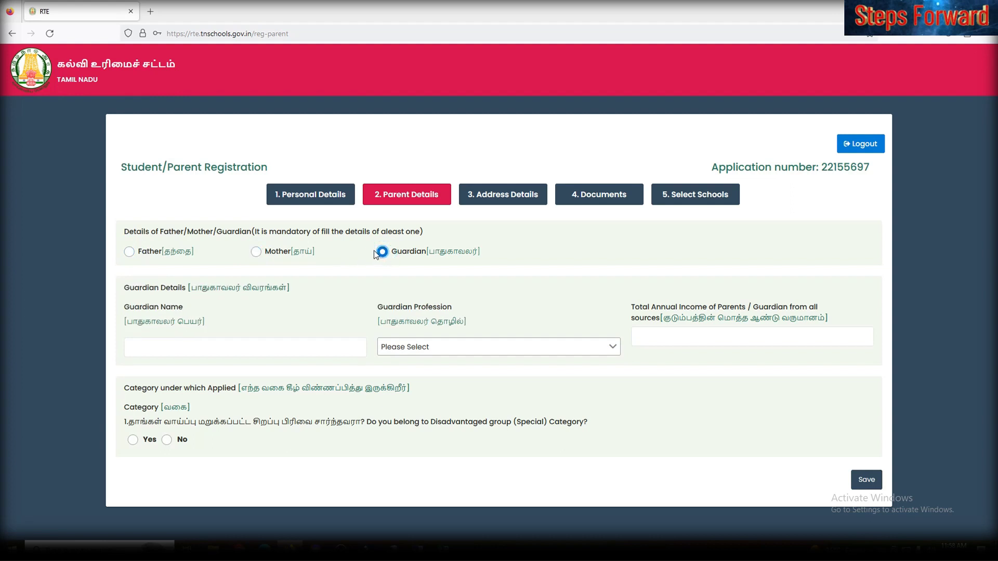
{"action": "left_click", "coordinate": [263, 252]}
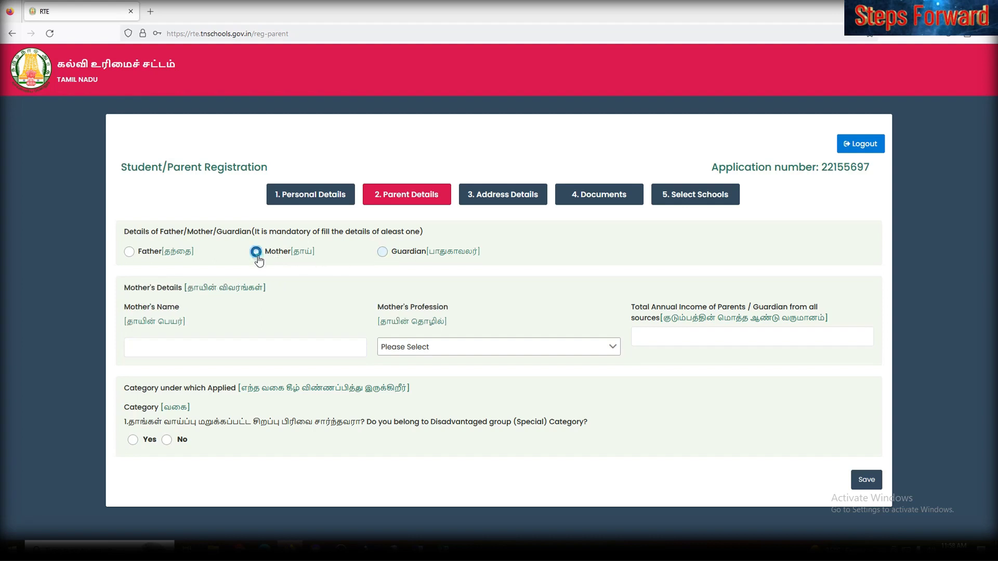
Review the mother's name field and profession options, and set the total annual income of parents or guardian to 100000
{"action": "left_click", "coordinate": [285, 343]}
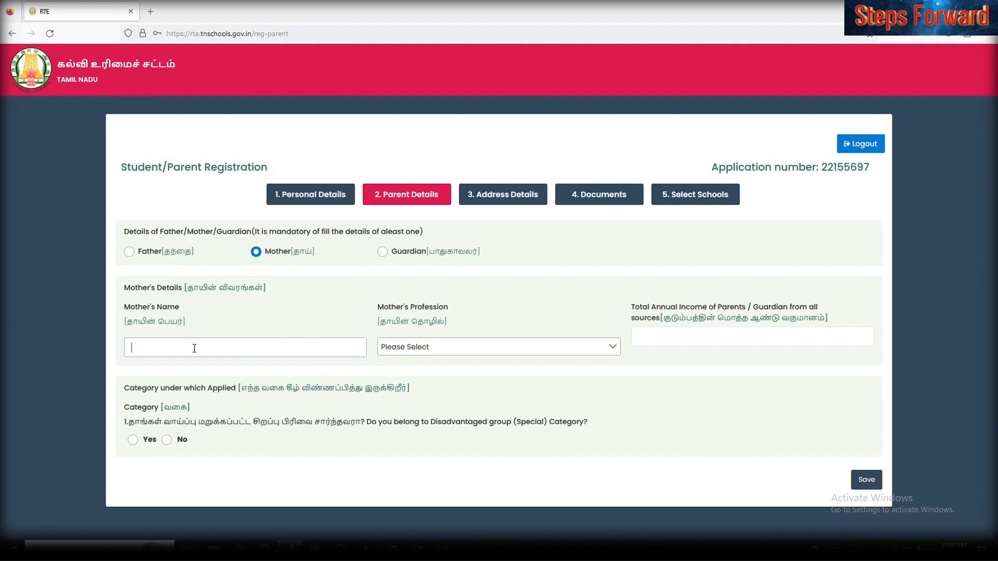
{"action": "left_click", "coordinate": [470, 347]}
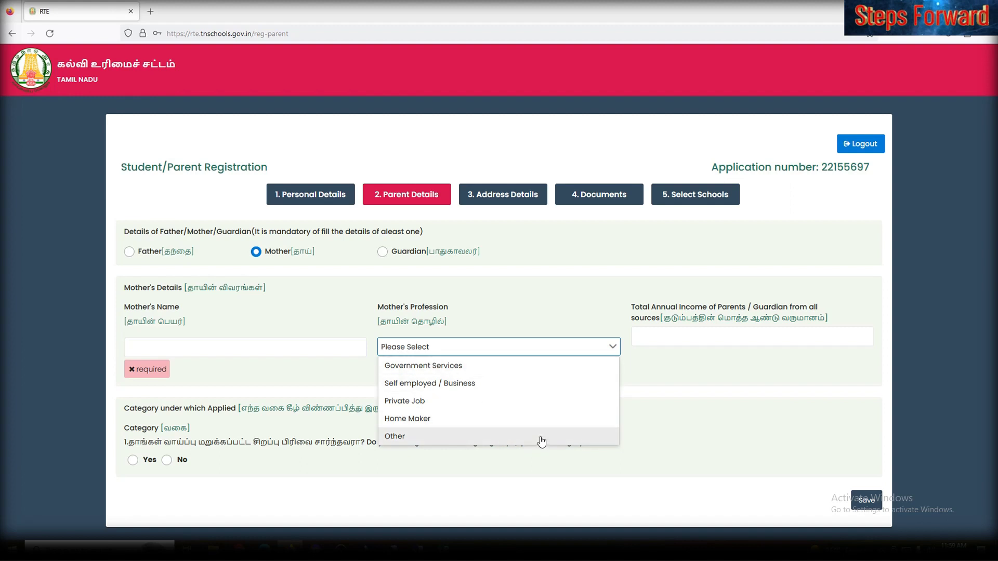
{"action": "left_click", "coordinate": [711, 338]}
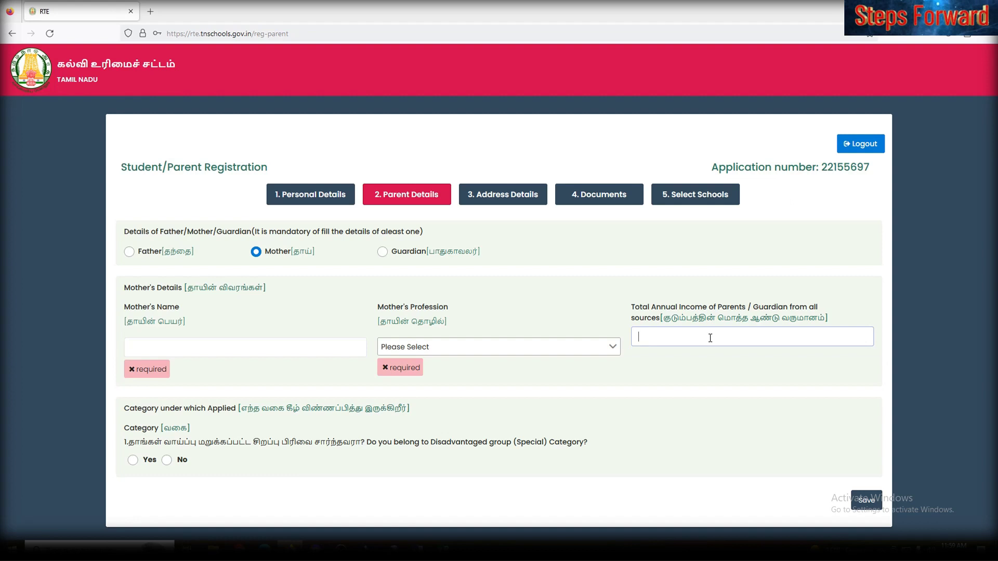
{"action": "type", "text": "100000"}
{"action": "left_click", "coordinate": [447, 371]}
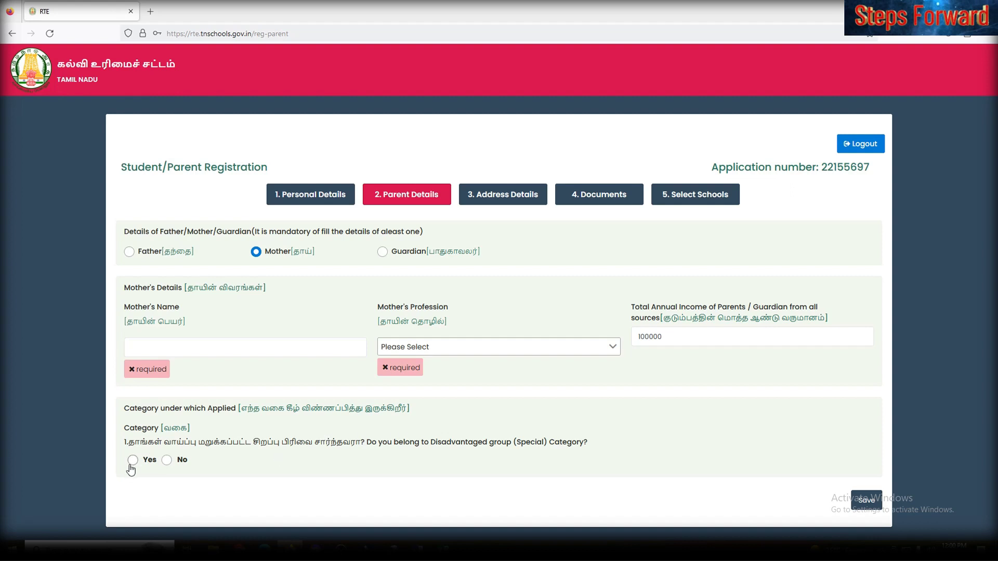
Step through the category questions on disadvantaged group and annual income, and examine the Sub-Category options
{"action": "left_click", "coordinate": [167, 461]}
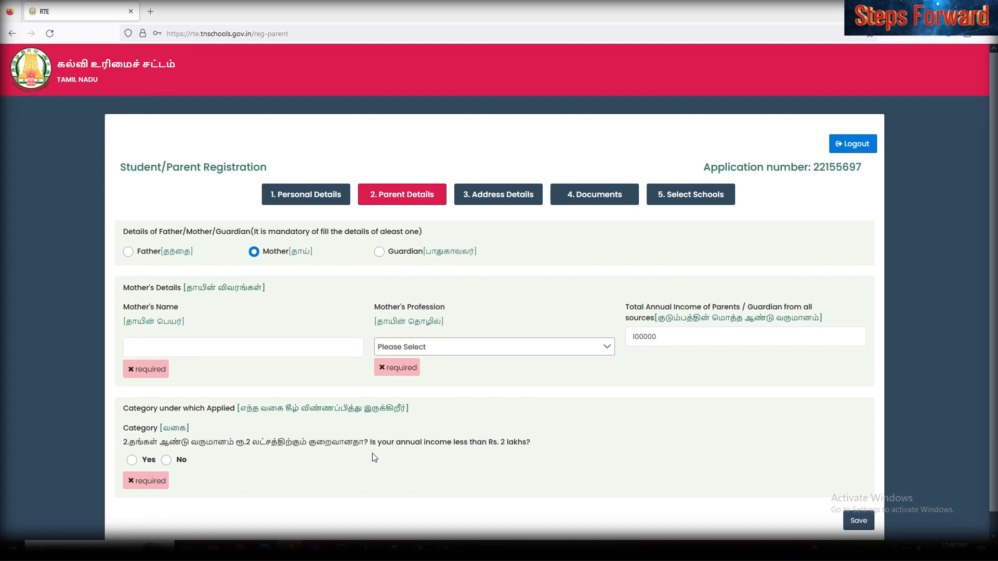
{"action": "left_click", "coordinate": [147, 464]}
{"action": "left_click", "coordinate": [167, 461]}
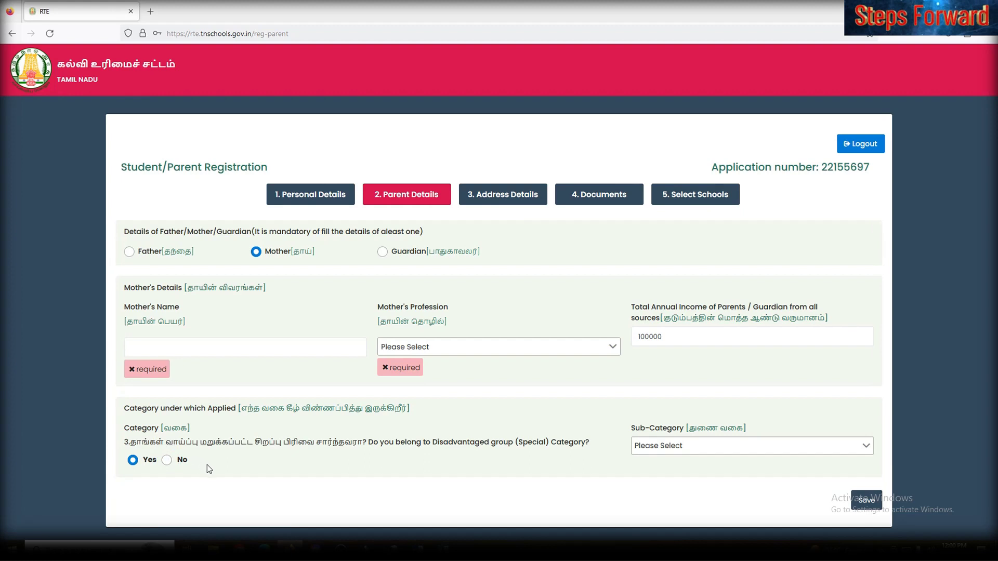
{"action": "left_click", "coordinate": [681, 447]}
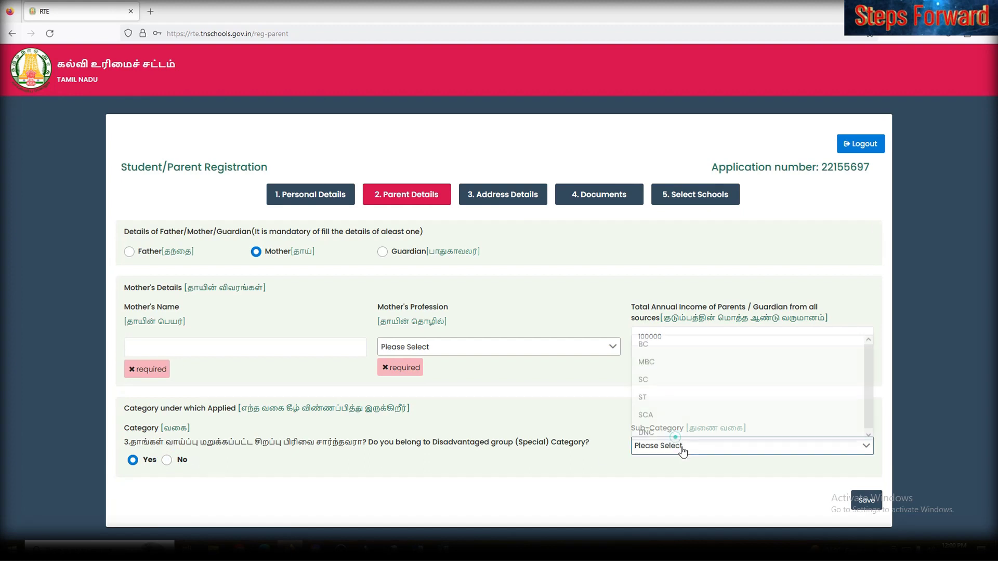
{"action": "left_click", "coordinate": [683, 449]}
{"action": "left_click", "coordinate": [681, 450]}
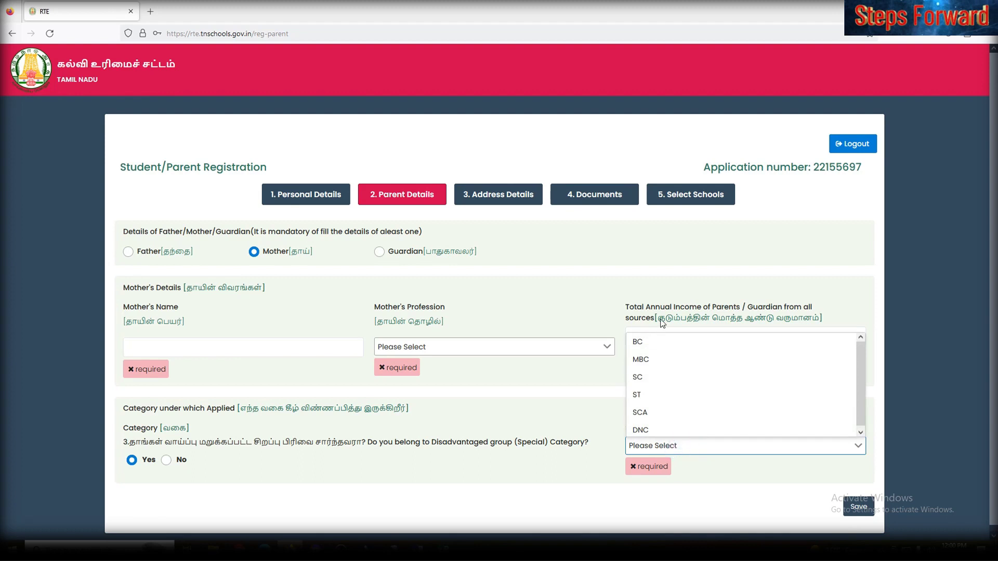
{"action": "left_click", "coordinate": [587, 410]}
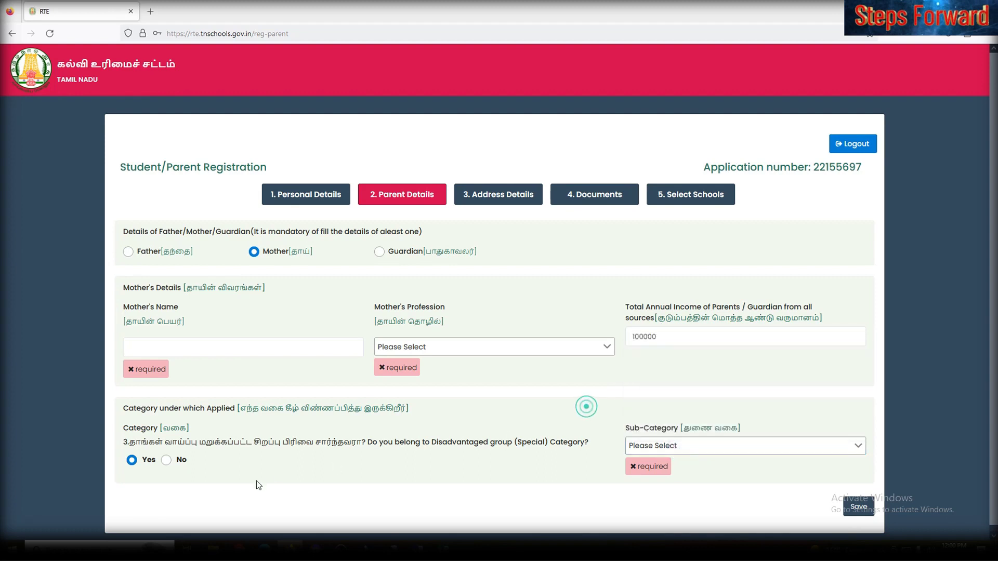
{"action": "left_click", "coordinate": [167, 461]}
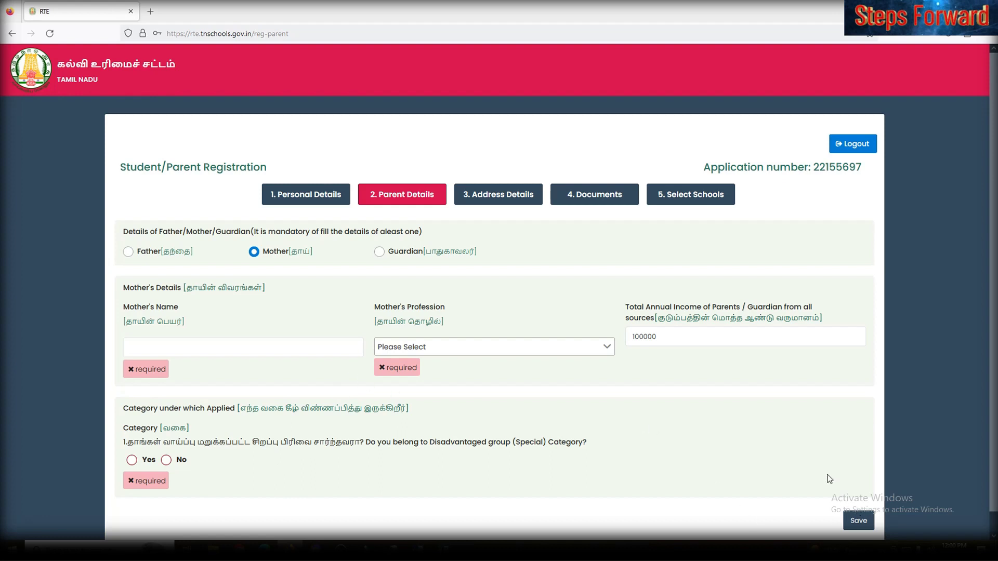
Open the Address Details section of the registration and activate its residential address field
{"action": "left_click", "coordinate": [470, 193]}
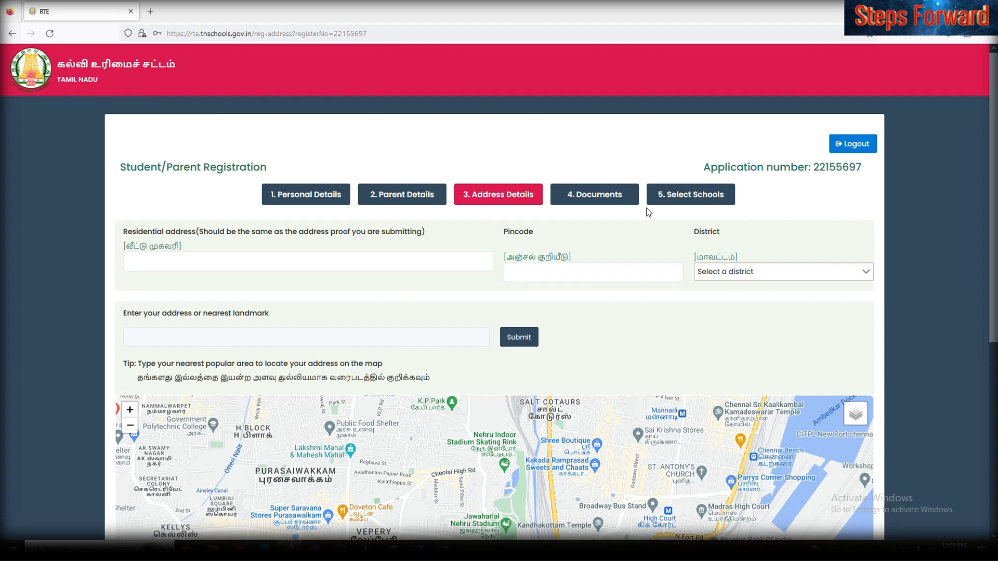
{"action": "left_click", "coordinate": [270, 263]}
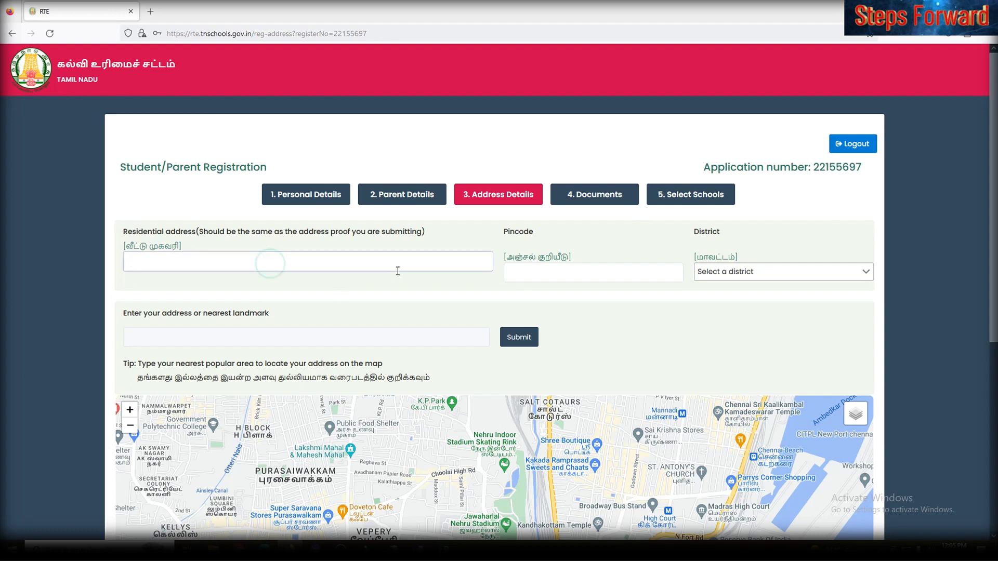
{"action": "left_click", "coordinate": [530, 271]}
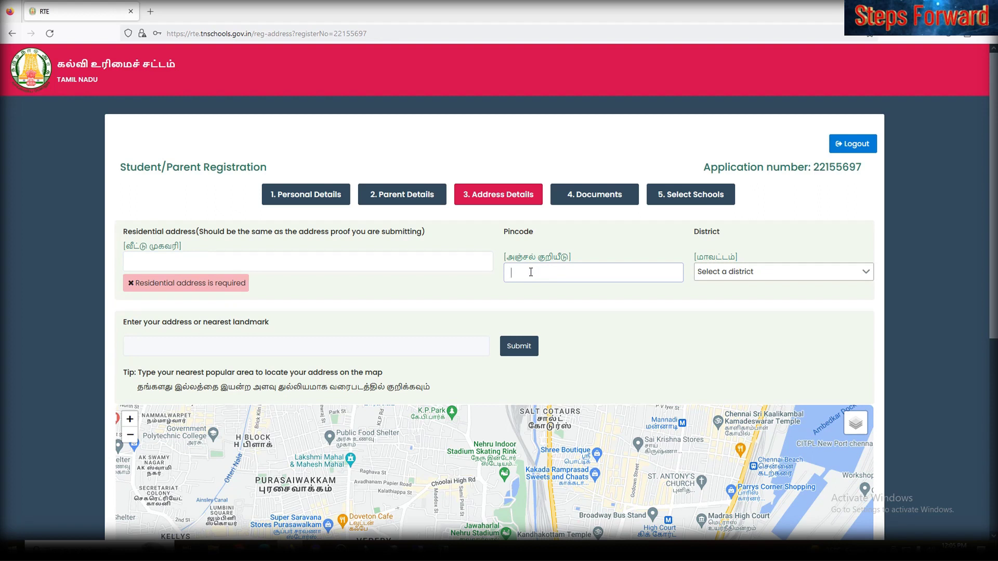
{"action": "type", "text": "600122"}
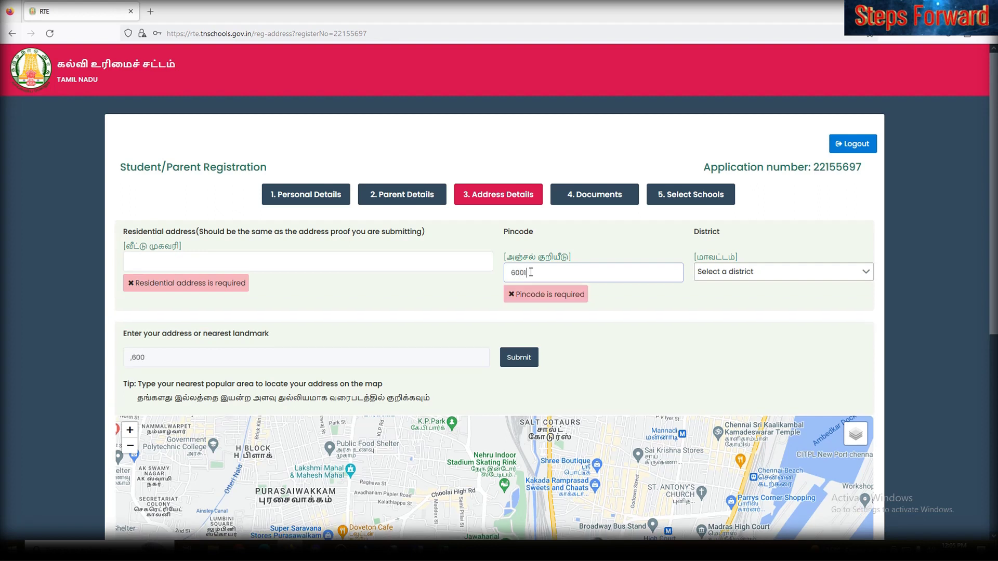
{"action": "key", "text": "BackSpace"}
{"action": "key", "text": "BackSpace"}
{"action": "key", "text": "BackSpace"}
{"action": "key", "text": "BackSpace"}
{"action": "key", "text": "BackSpace"}
{"action": "key", "text": "BackSpace"}
Enter the residential address in the address details, and set the district to CHENNAI (EXT. GCC)
{"action": "left_click", "coordinate": [391, 269]}
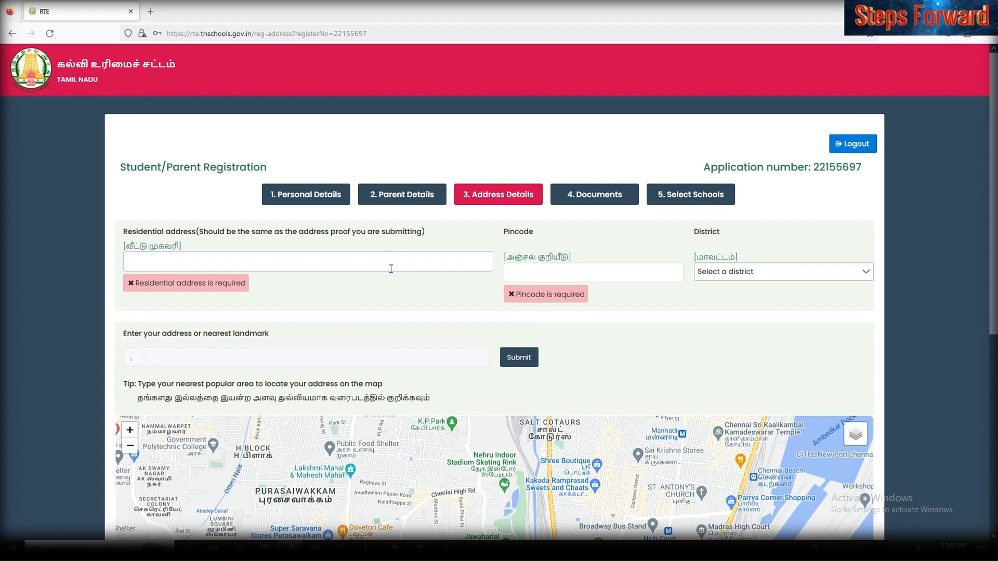
{"action": "type", "text": "Chennai"}
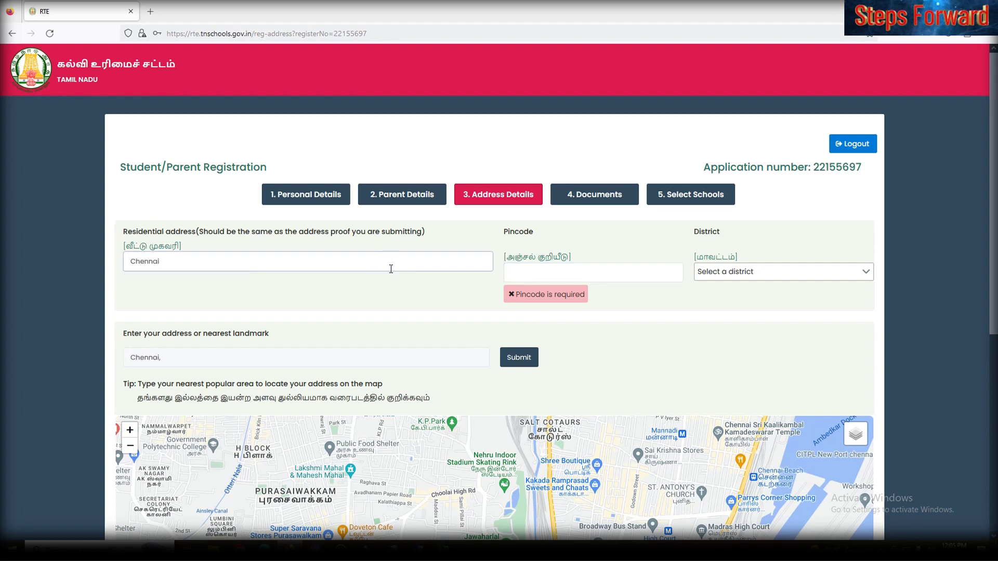
{"action": "type", "text": "65 C"}
{"action": "key", "text": "Right"}
{"action": "key", "text": "Right"}
{"action": "key", "text": "Right"}
{"action": "key", "text": "Right"}
{"action": "type", "text": "Ko"}
{"action": "triple_click", "coordinate": [306, 266]}
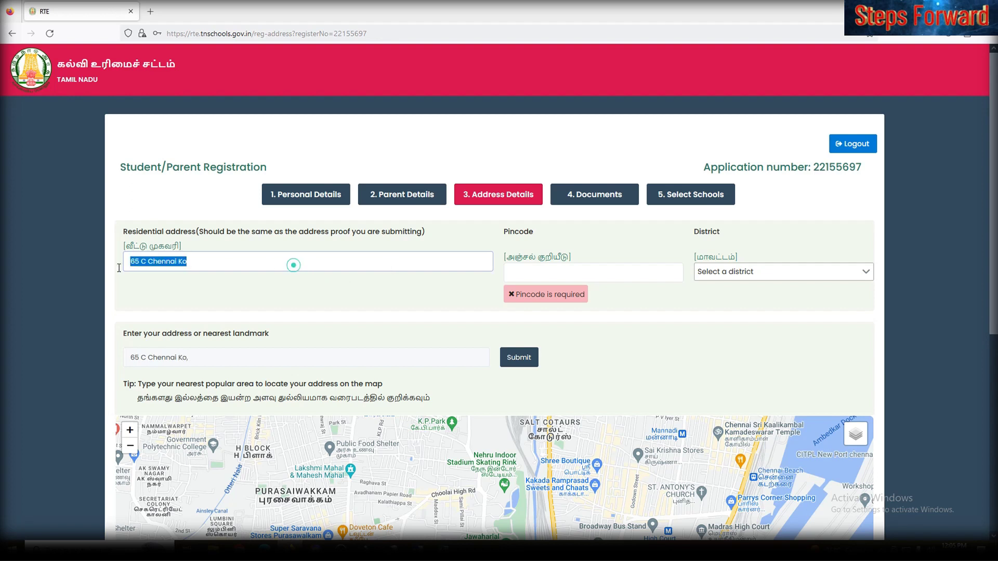
{"action": "left_click", "coordinate": [774, 276]}
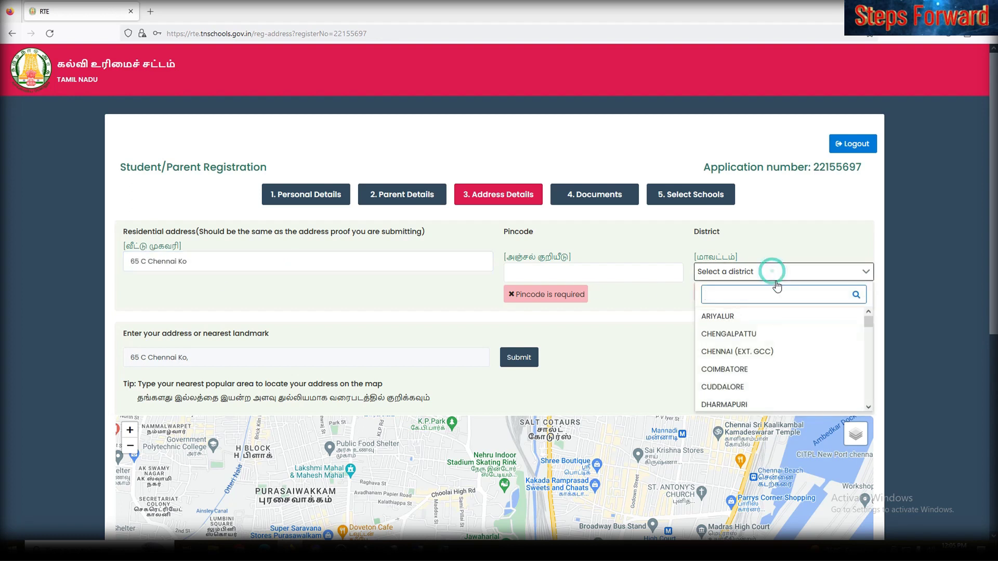
{"action": "left_click", "coordinate": [778, 351]}
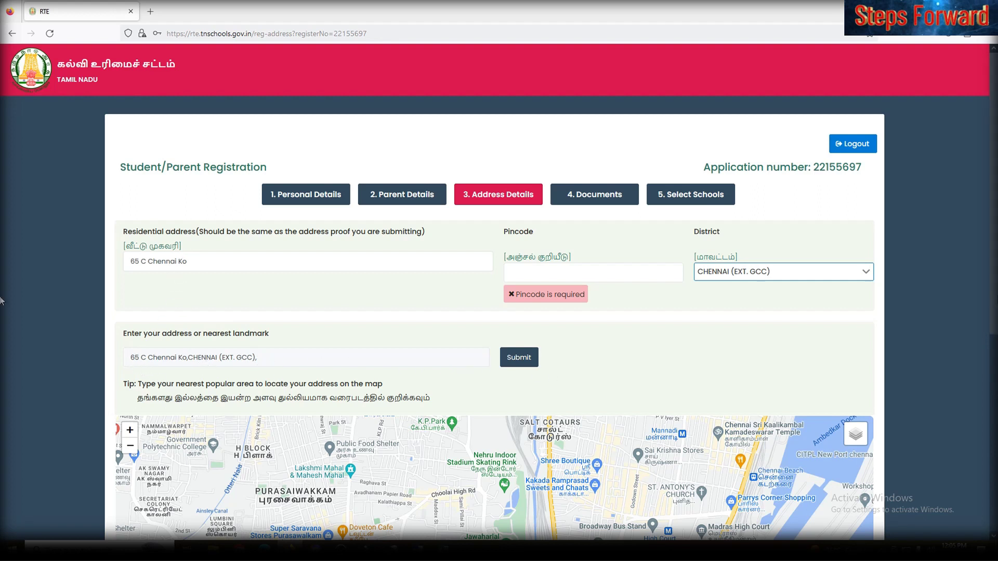
Review the residential address, landmark address and pincode fields, and submit the landmark address to locate it on the map
{"action": "scroll", "coordinate": [641, 391], "scroll_direction": "down", "scroll_amount": 3}
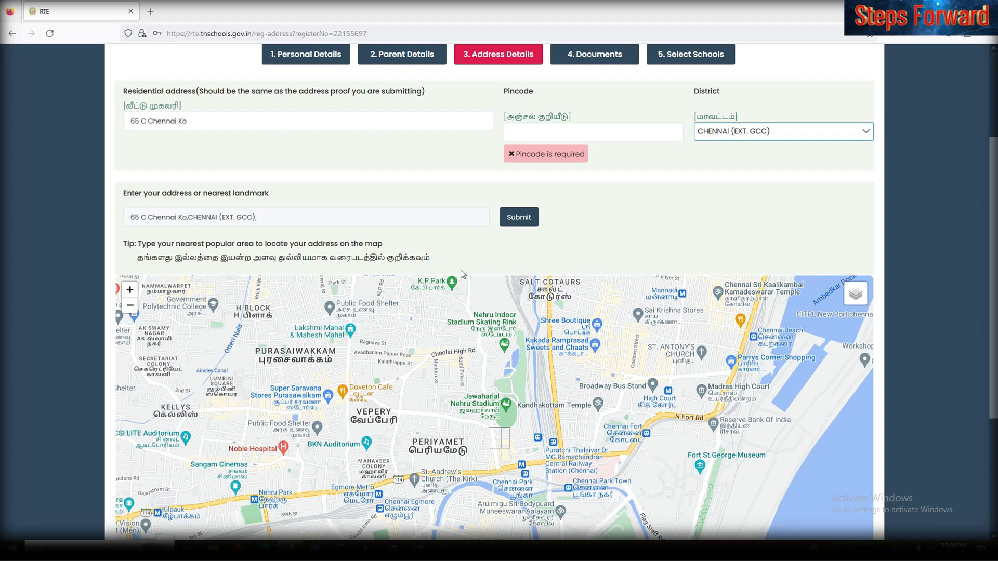
{"action": "left_click", "coordinate": [202, 123]}
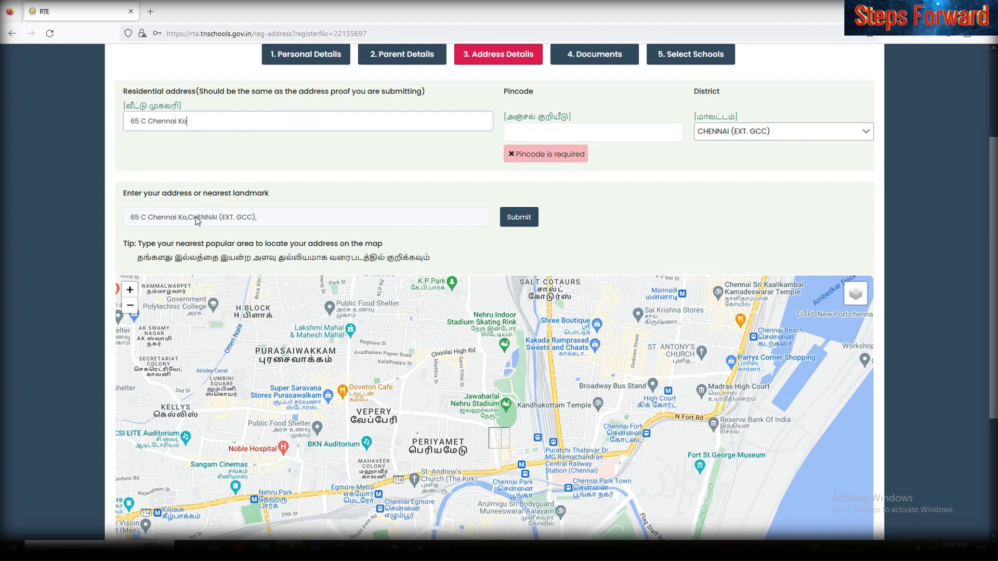
{"action": "left_click", "coordinate": [286, 215]}
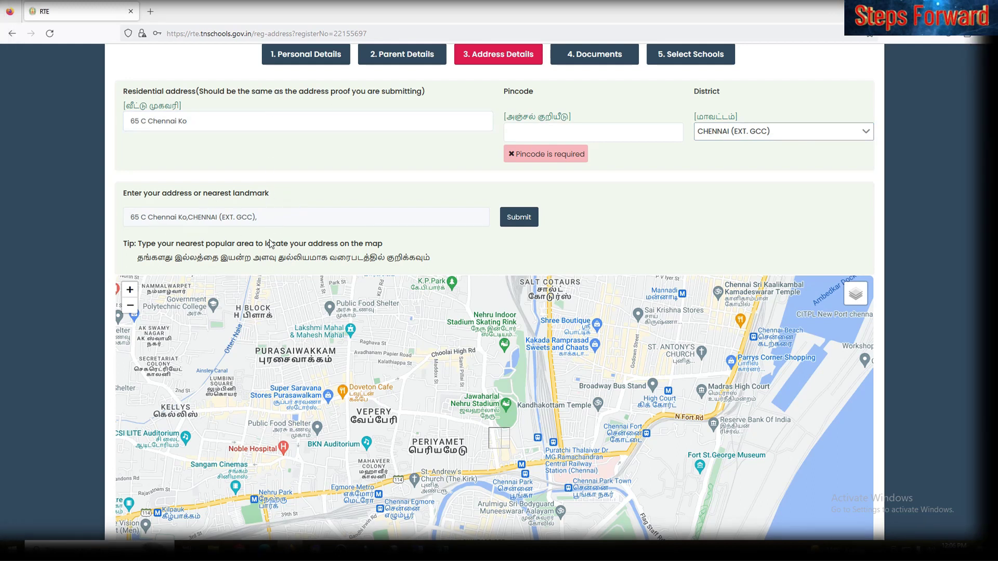
{"action": "left_click", "coordinate": [271, 217]}
{"action": "left_click", "coordinate": [535, 128]}
{"action": "left_click", "coordinate": [530, 216]}
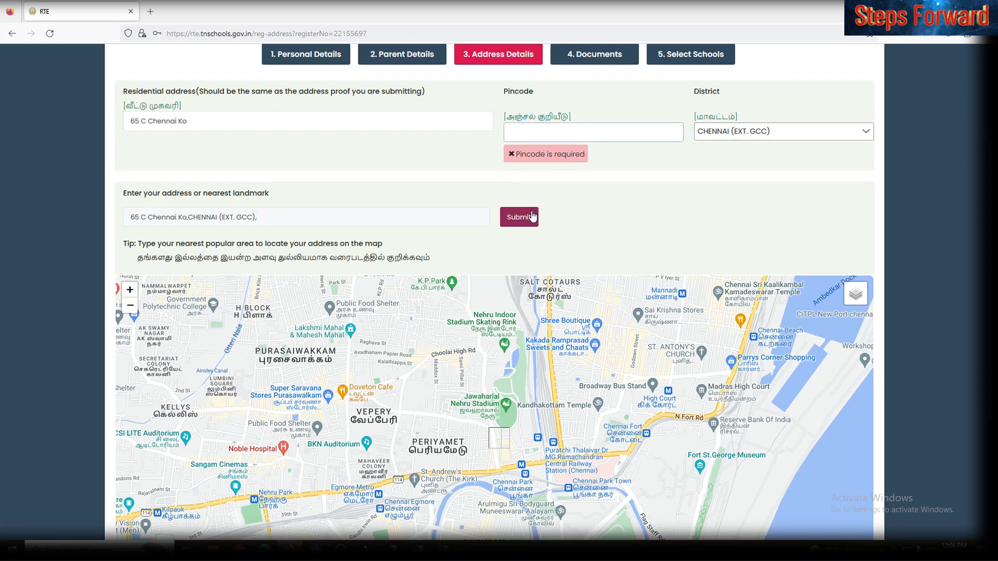
Save the address details and proceed to the Documents section of the registration
{"action": "mouse_move", "coordinate": [848, 281]}
{"action": "scroll", "coordinate": [0, 367], "scroll_direction": "down", "scroll_amount": 1}
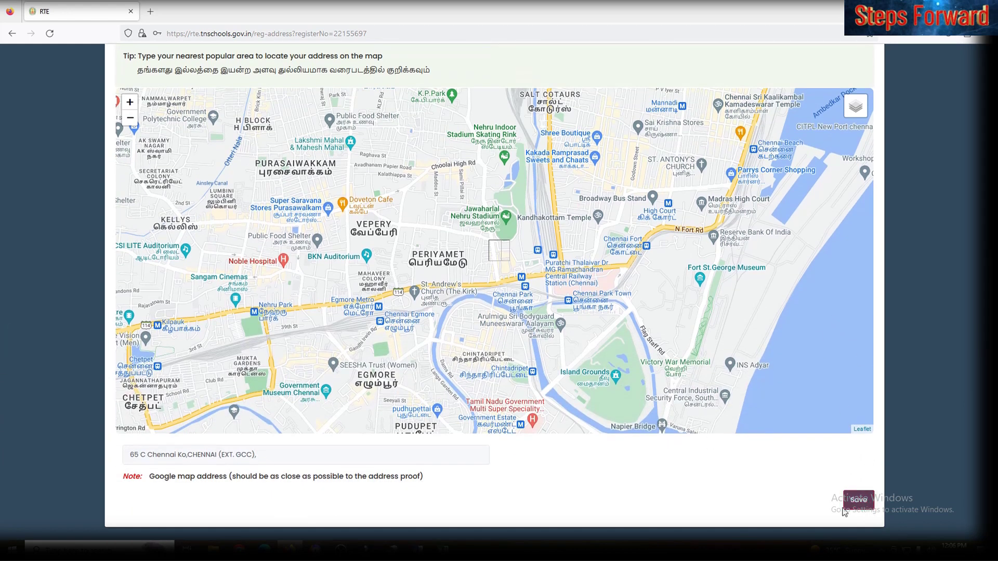
{"action": "left_click", "coordinate": [858, 507]}
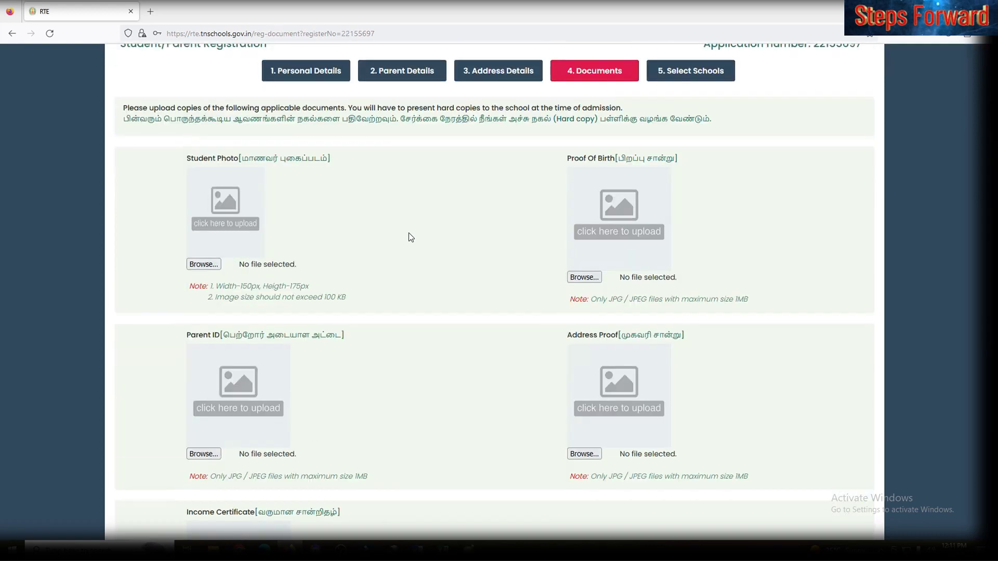
Examine the required document uploads and their notes on file format, photo dimensions and maximum size
{"action": "scroll", "coordinate": [410, 235], "scroll_direction": "up", "scroll_amount": 1}
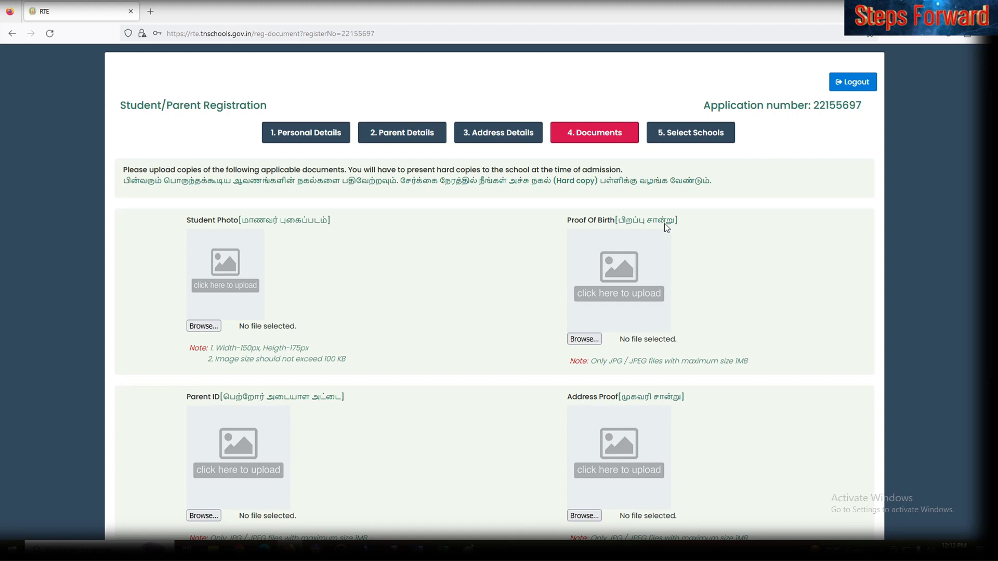
{"action": "scroll", "coordinate": [666, 227], "scroll_direction": "down", "scroll_amount": 2}
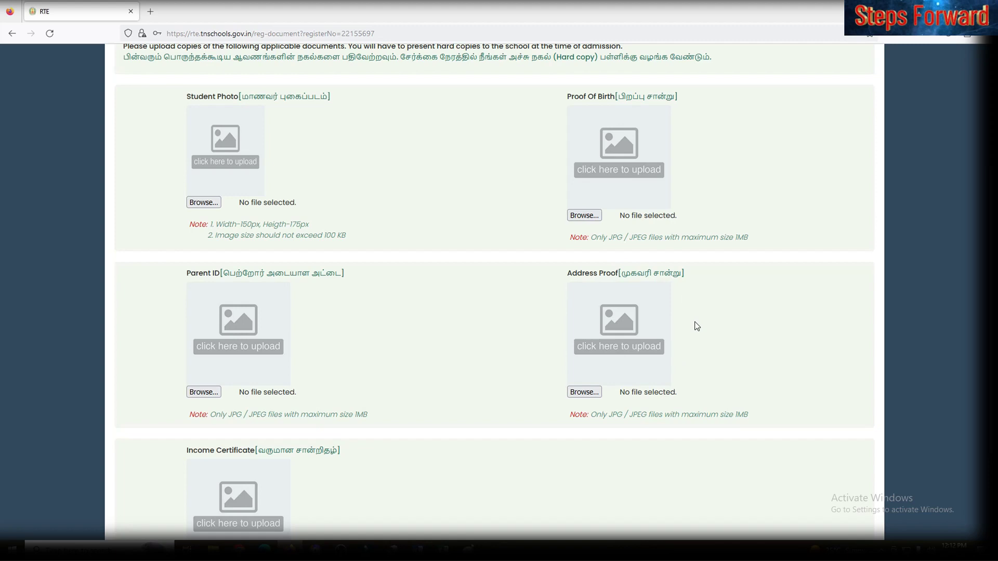
{"action": "scroll", "coordinate": [447, 314], "scroll_direction": "down", "scroll_amount": 3}
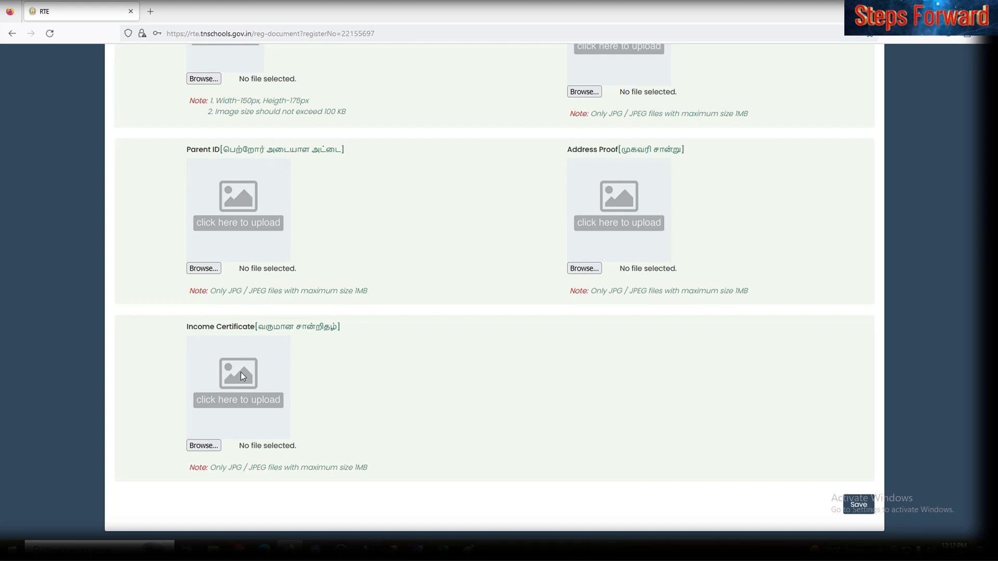
{"action": "scroll", "coordinate": [479, 249], "scroll_direction": "up", "scroll_amount": 5}
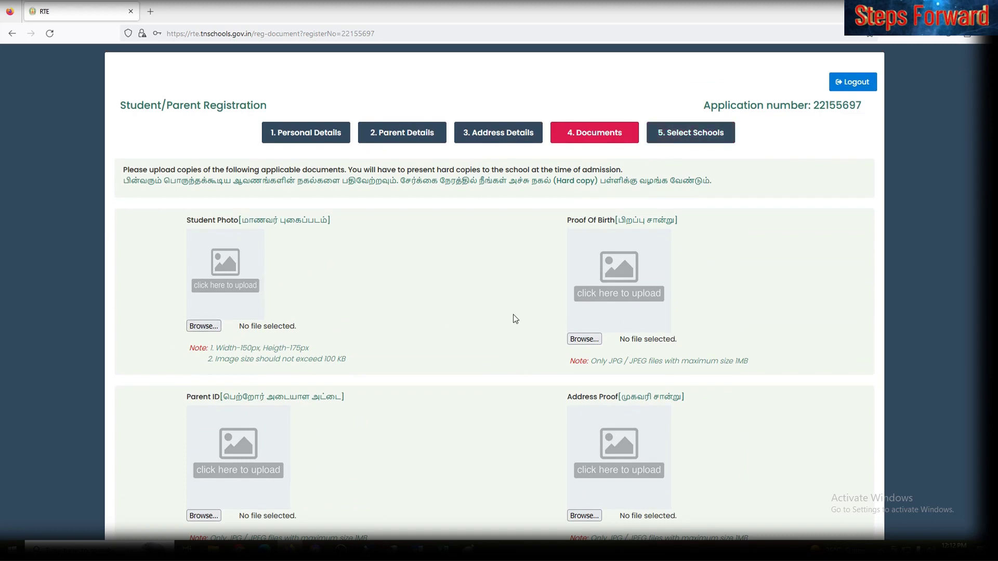
{"action": "scroll", "coordinate": [313, 294], "scroll_direction": "down", "scroll_amount": 3}
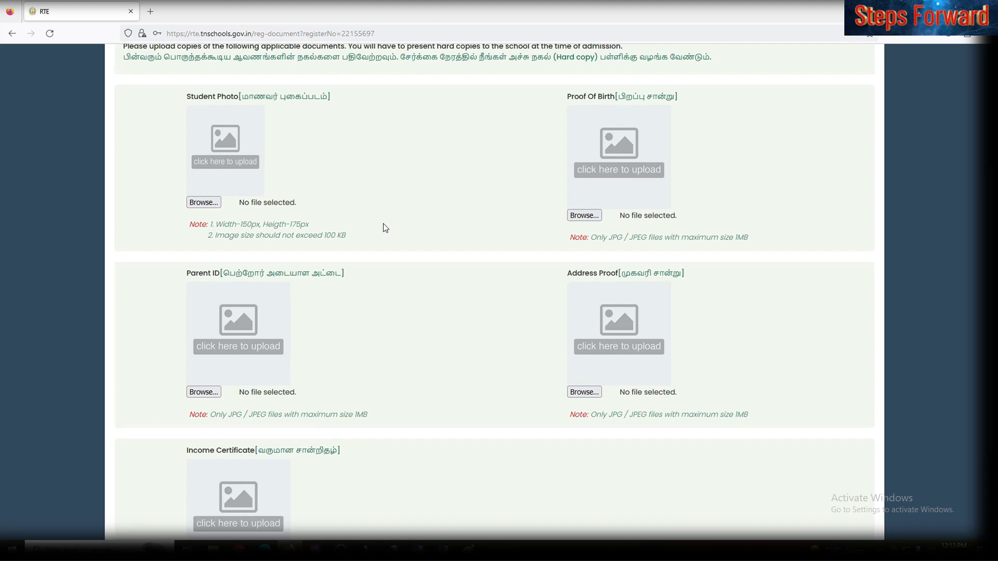
{"action": "left_click_drag", "start_coordinate": [322, 238], "coordinate": [348, 238]}
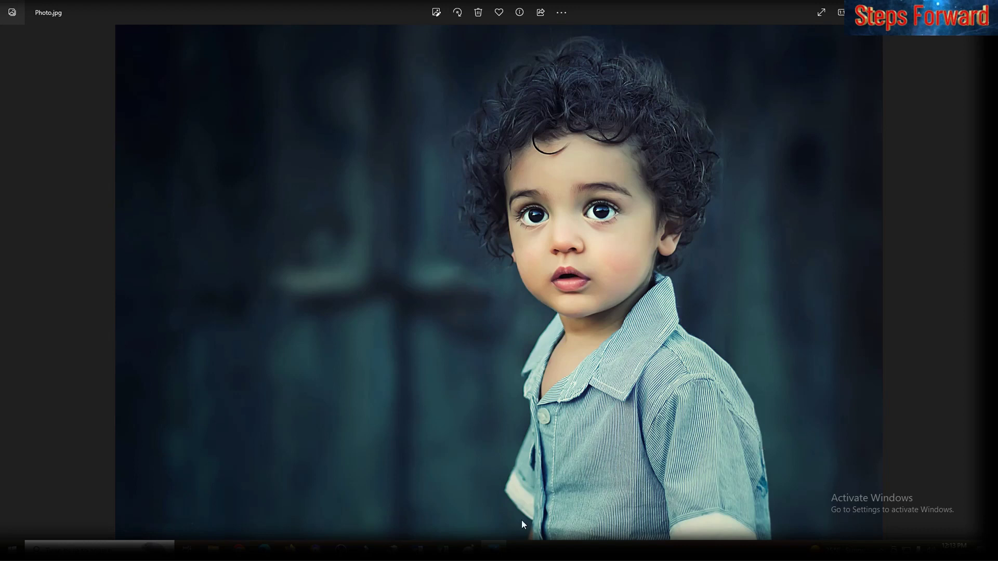
Launch Snipping Tool over the open Photo.jpg and capture a portrait-shaped snip around the child's head and upper body
{"action": "left_click", "coordinate": [111, 547]}
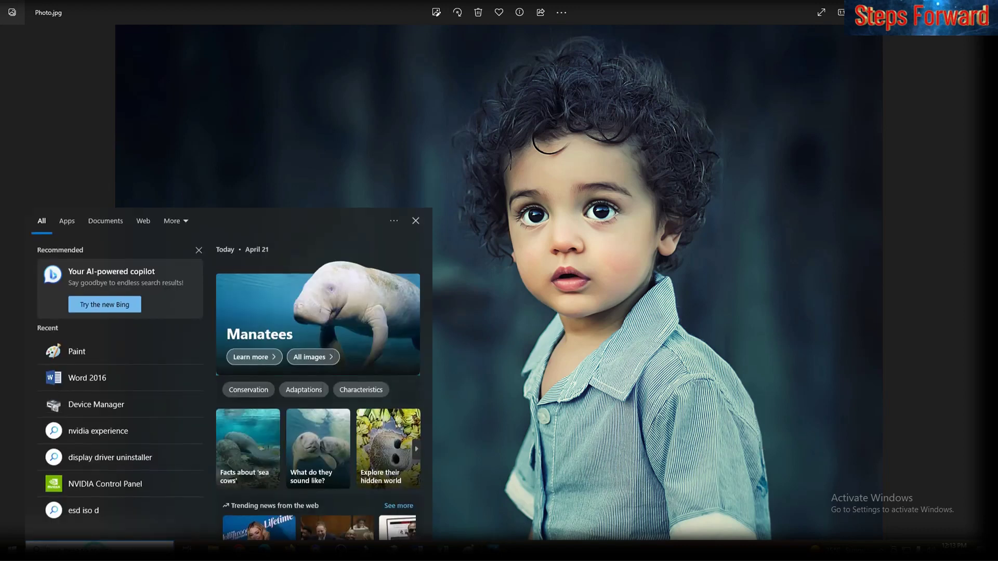
{"action": "type", "text": "snip"}
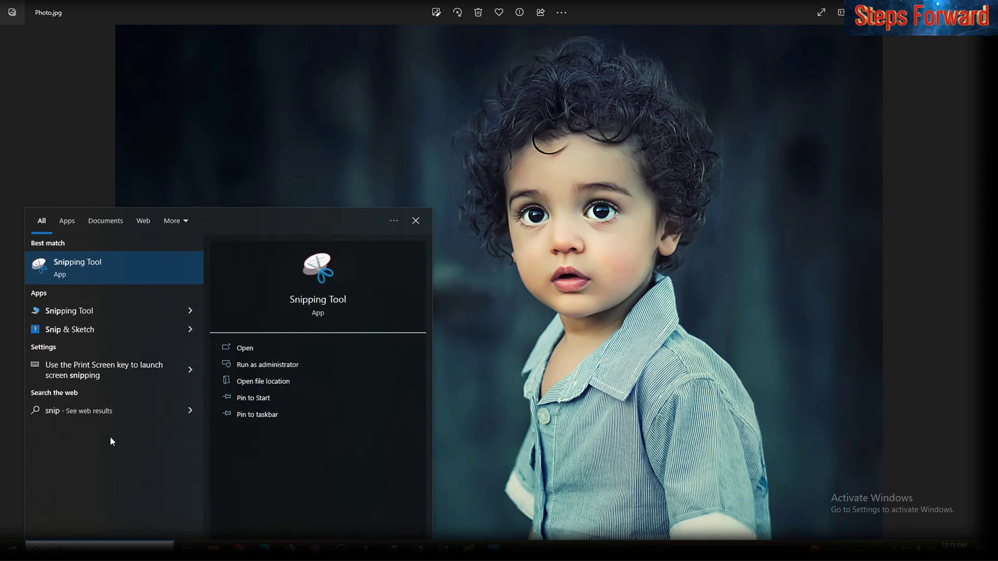
{"action": "left_click", "coordinate": [107, 255]}
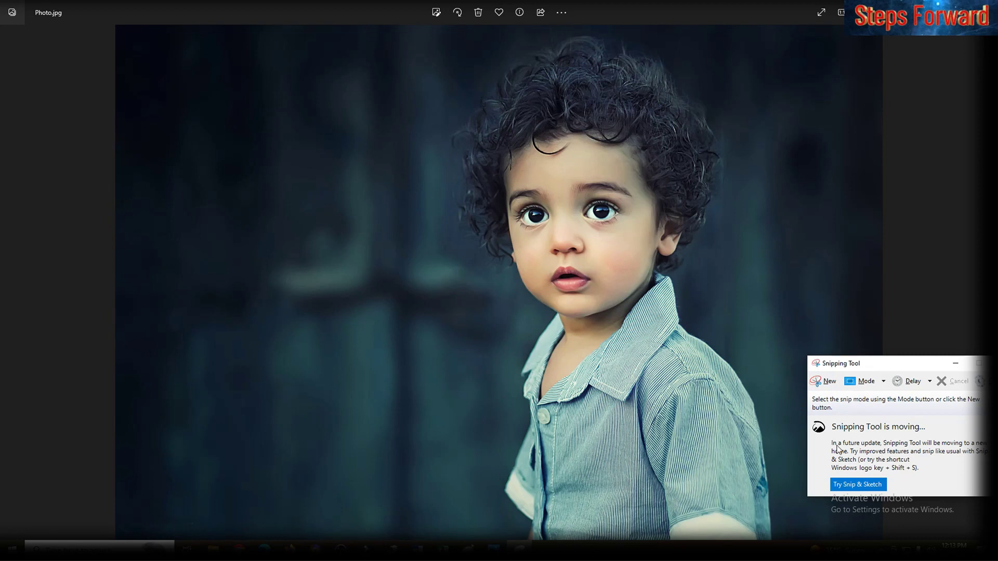
{"action": "left_click", "coordinate": [826, 381]}
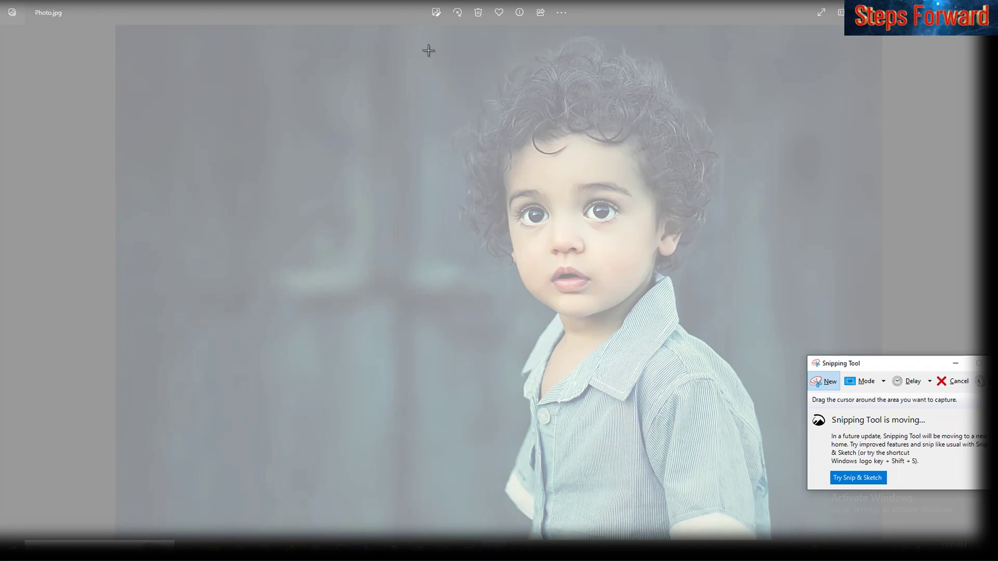
{"action": "left_click_drag", "start_coordinate": [420, 32], "coordinate": [813, 457]}
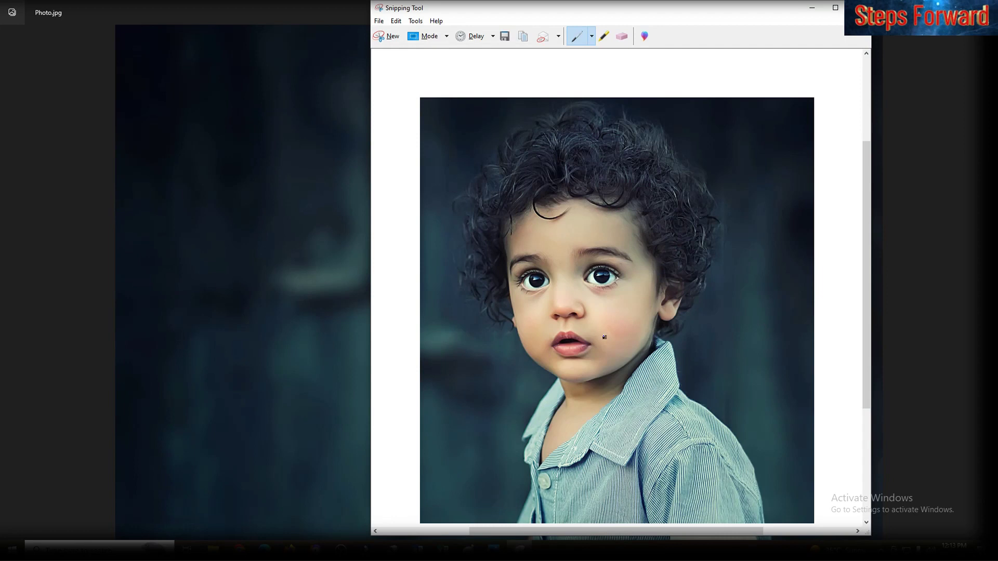
Switch to Paint and paste the captured snip onto a blank canvas
{"action": "key", "text": "super+s"}
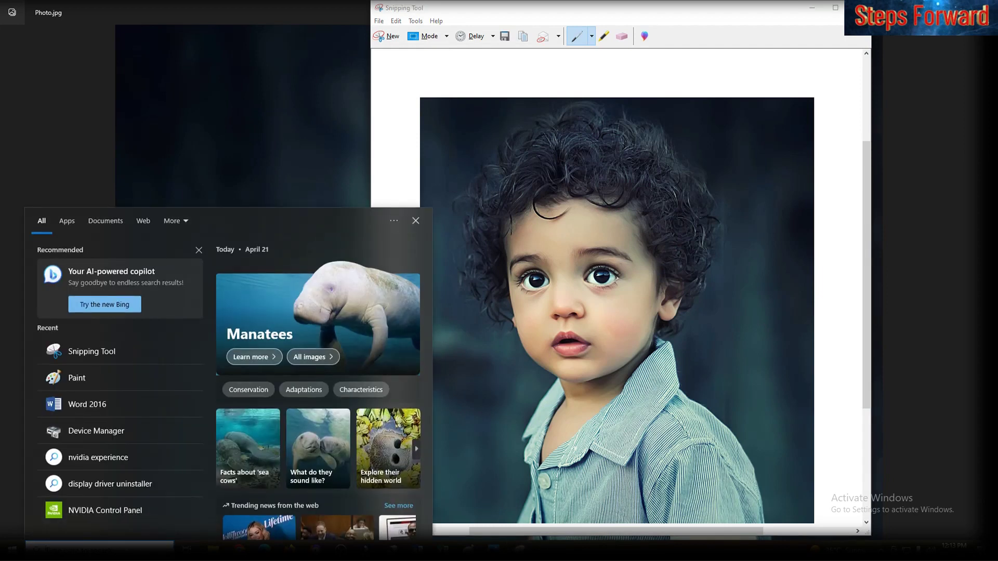
{"action": "type", "text": "pai"}
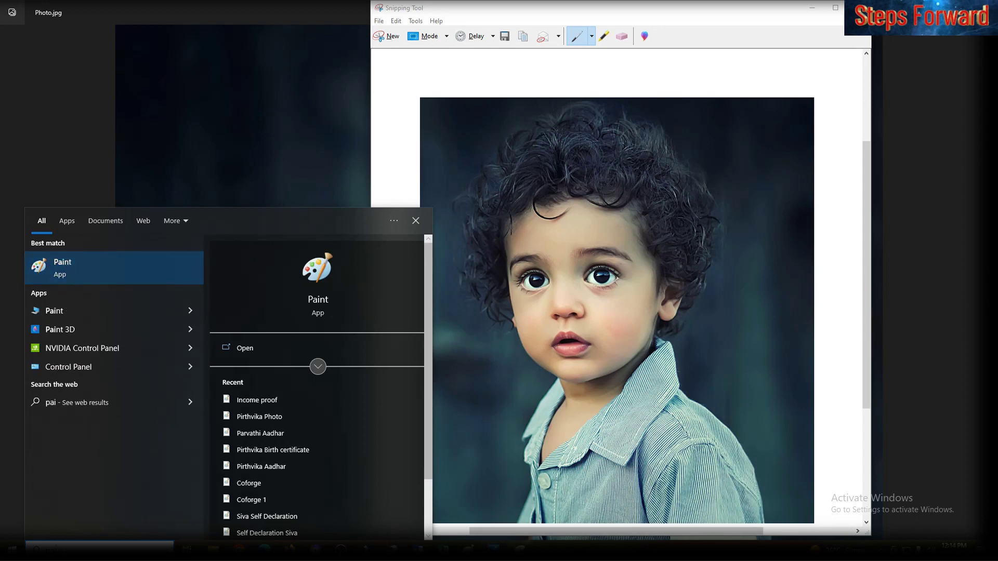
{"action": "key", "text": "Return"}
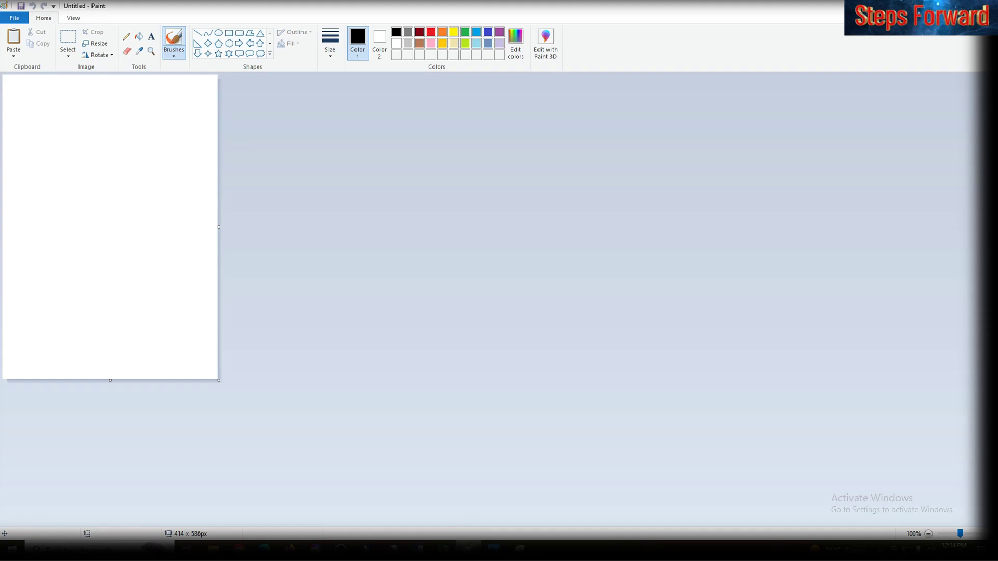
{"action": "left_click", "coordinate": [491, 550]}
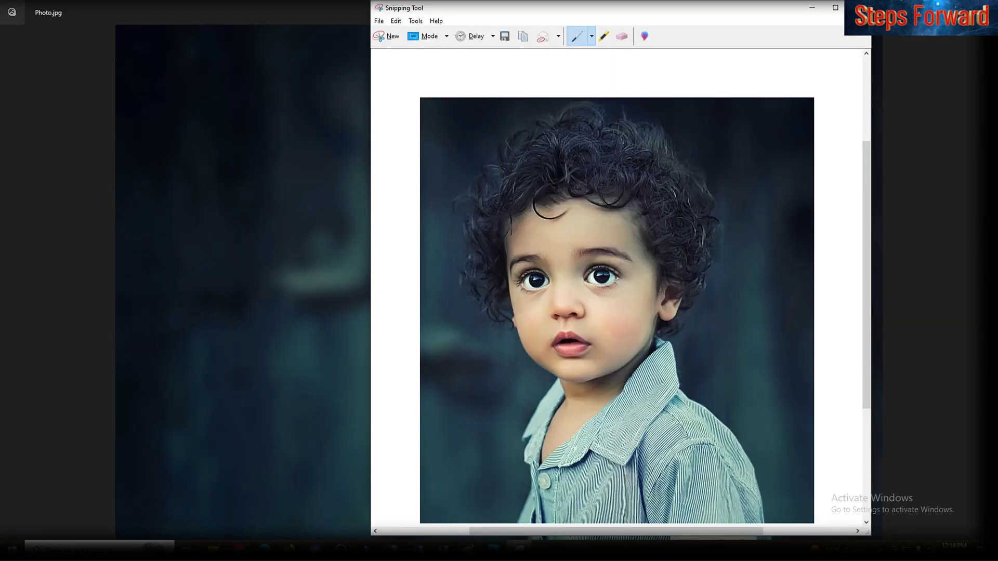
{"action": "left_click", "coordinate": [468, 540]}
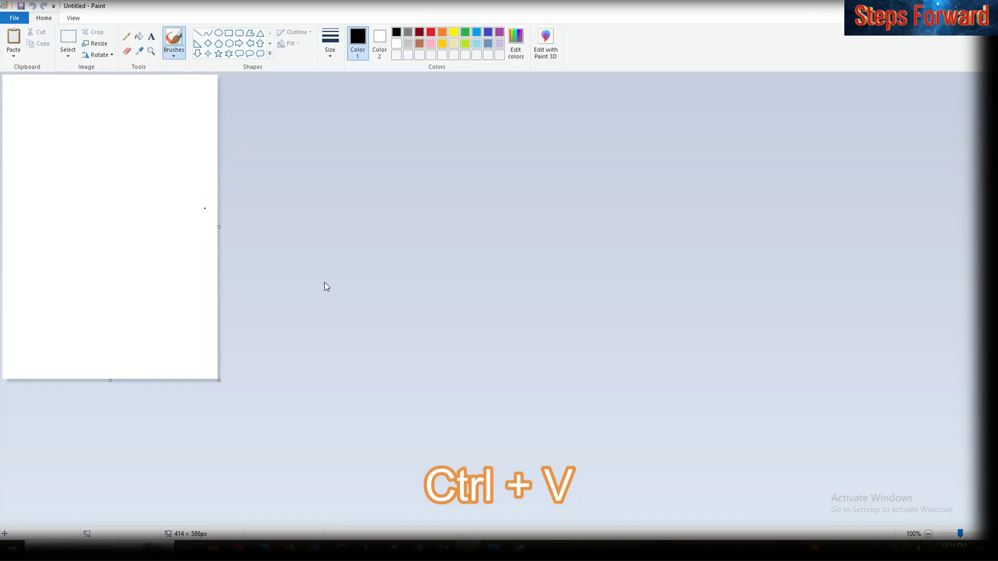
{"action": "key", "text": "ctrl+v"}
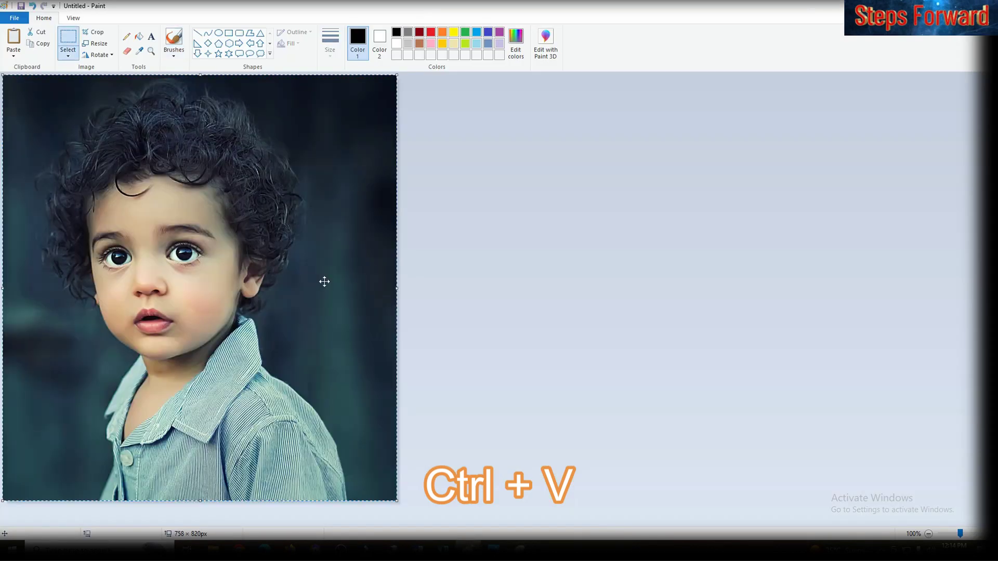
Save the pasted picture in the RTE folder as a JPEG file named Name
{"action": "left_click", "coordinate": [19, 20]}
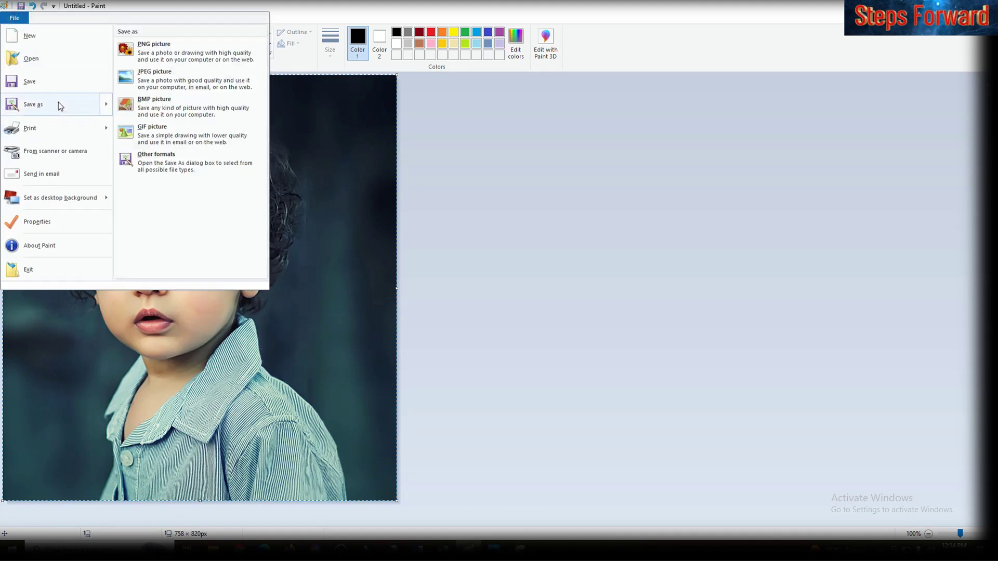
{"action": "left_click", "coordinate": [58, 102]}
{"action": "left_click", "coordinate": [438, 377]}
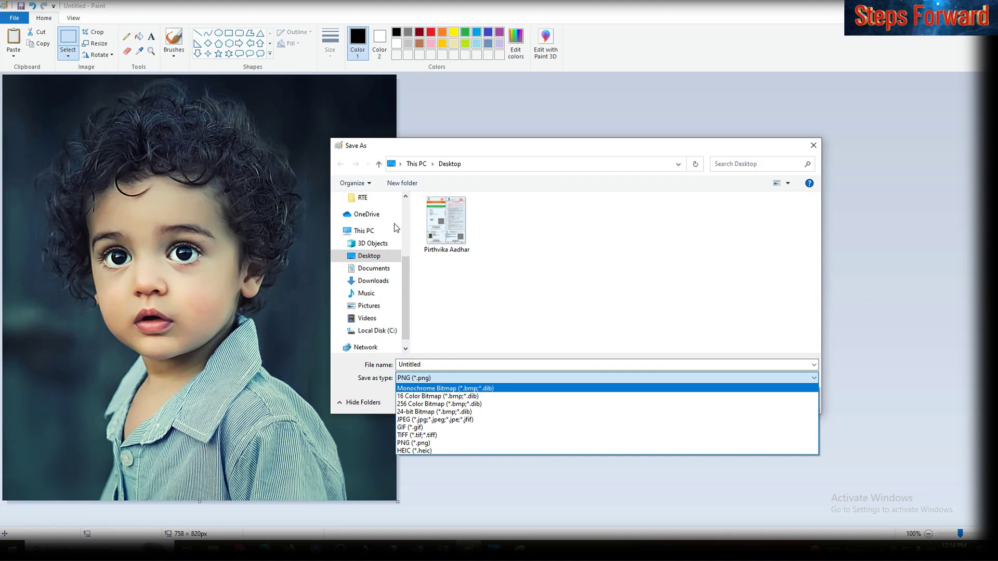
{"action": "left_click", "coordinate": [376, 201]}
{"action": "left_click", "coordinate": [376, 202]}
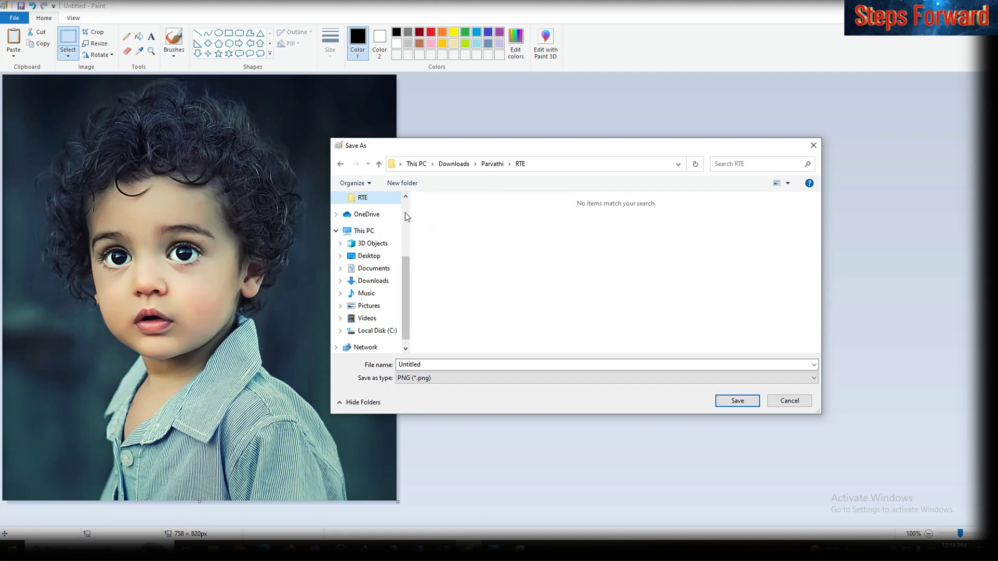
{"action": "double_click", "coordinate": [433, 364]}
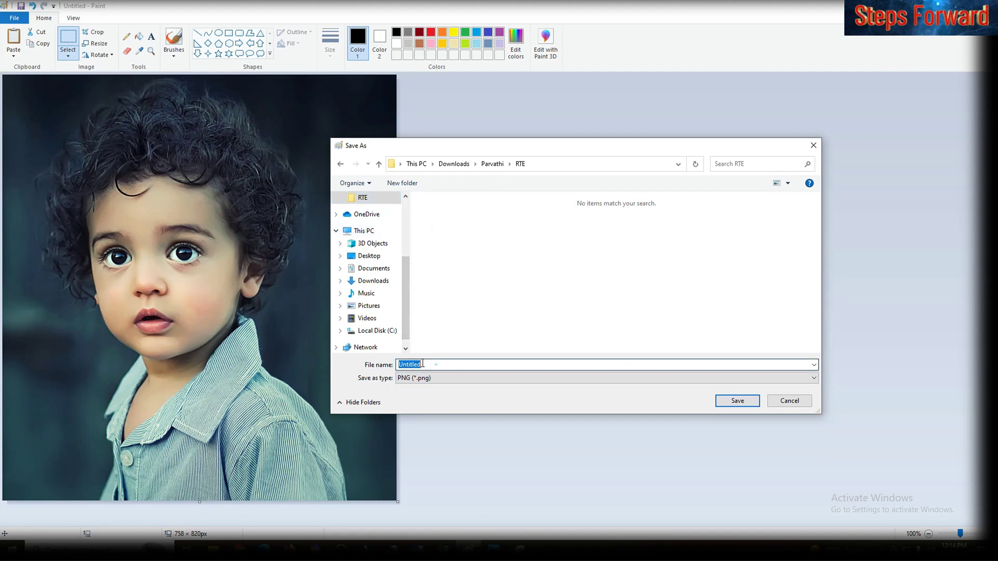
{"action": "type", "text": "N"}
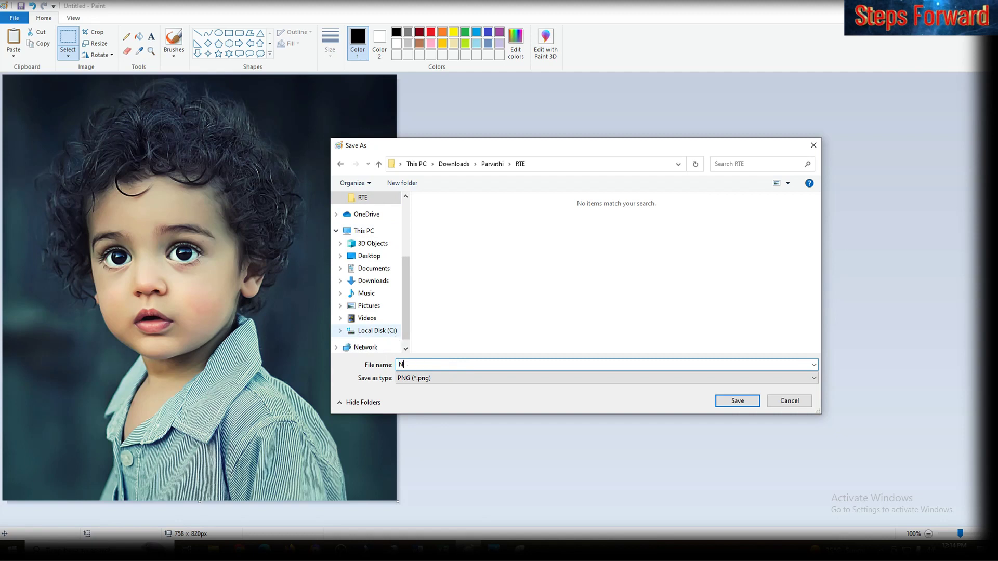
{"action": "type", "text": "ame"}
{"action": "left_click", "coordinate": [414, 377]}
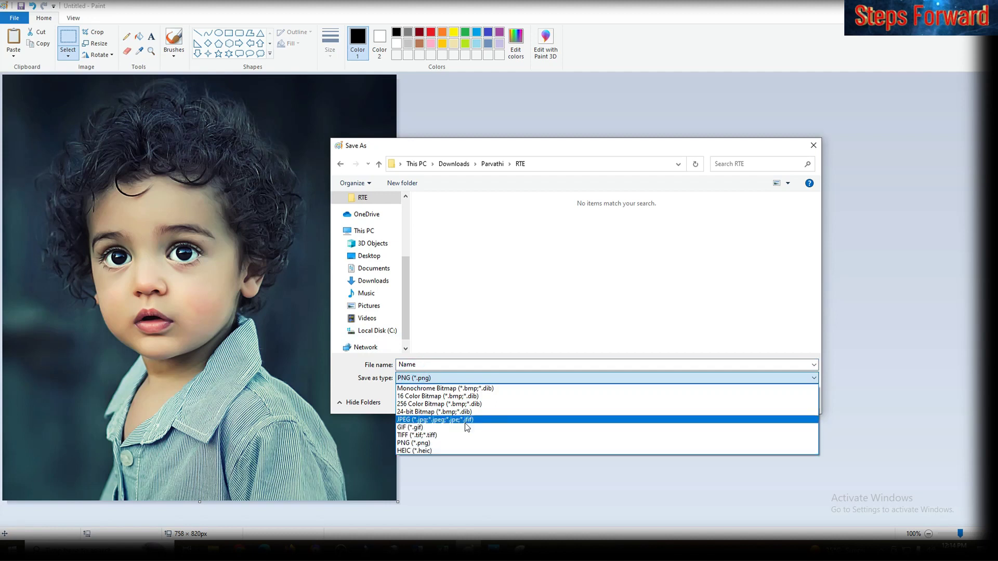
{"action": "left_click", "coordinate": [466, 422]}
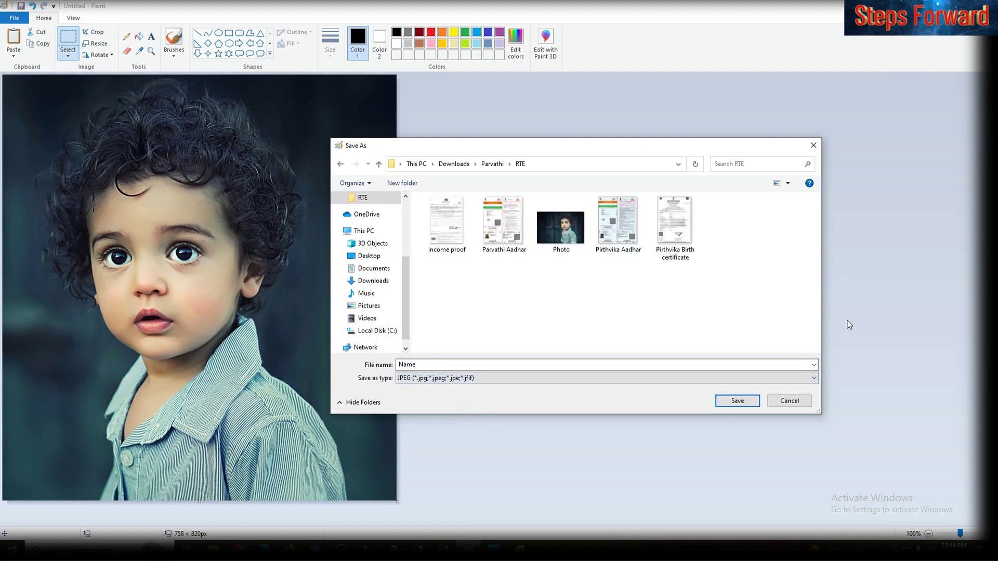
{"action": "left_click", "coordinate": [736, 401]}
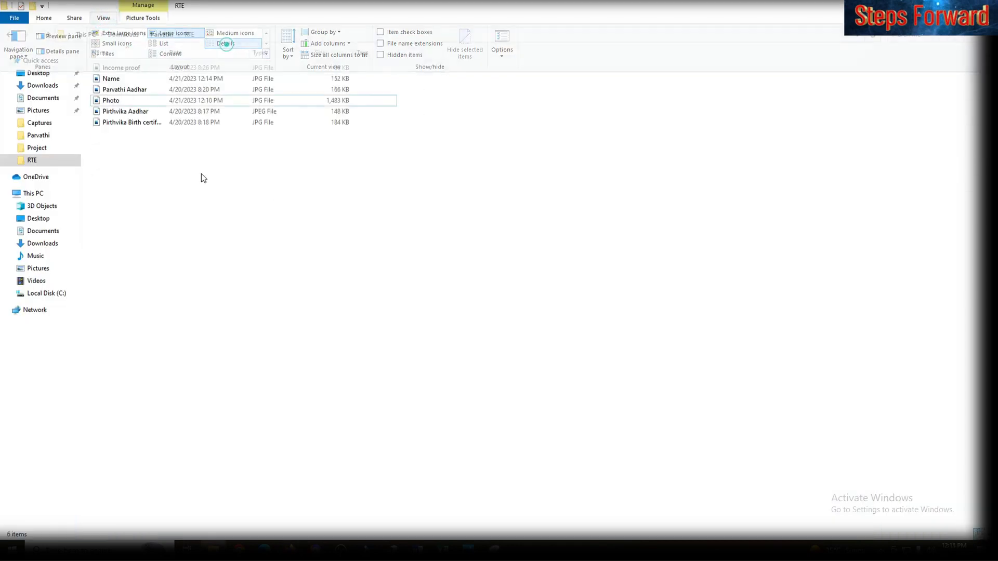
Check the file size of the Name picture in the RTE folder's details view
{"action": "left_click", "coordinate": [206, 233]}
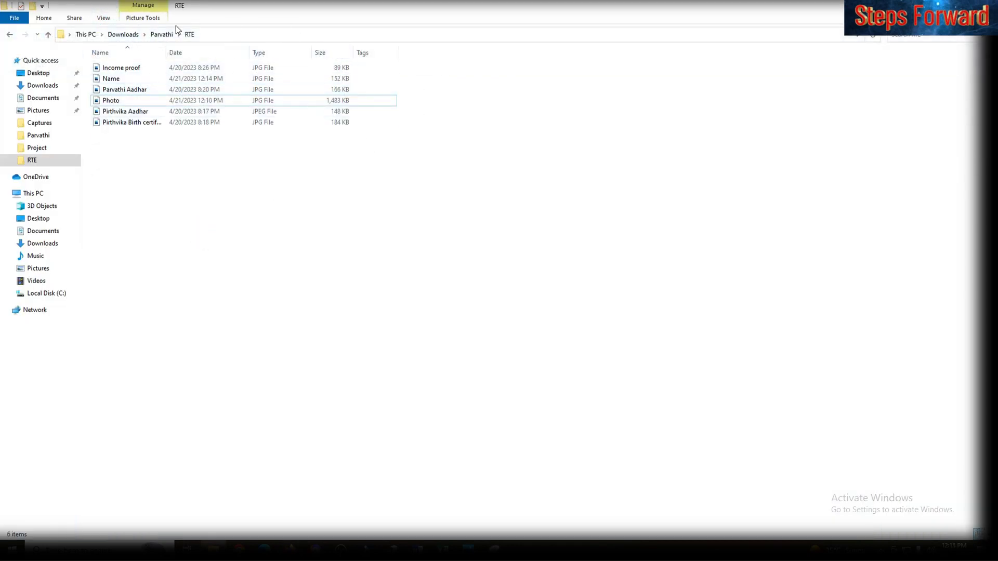
{"action": "left_click", "coordinate": [103, 19]}
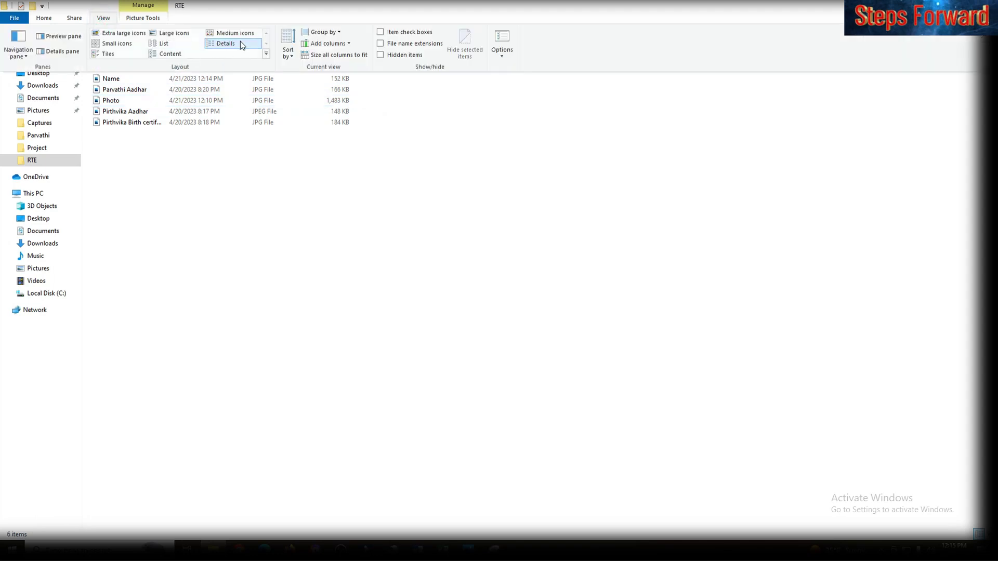
{"action": "left_click", "coordinate": [215, 148]}
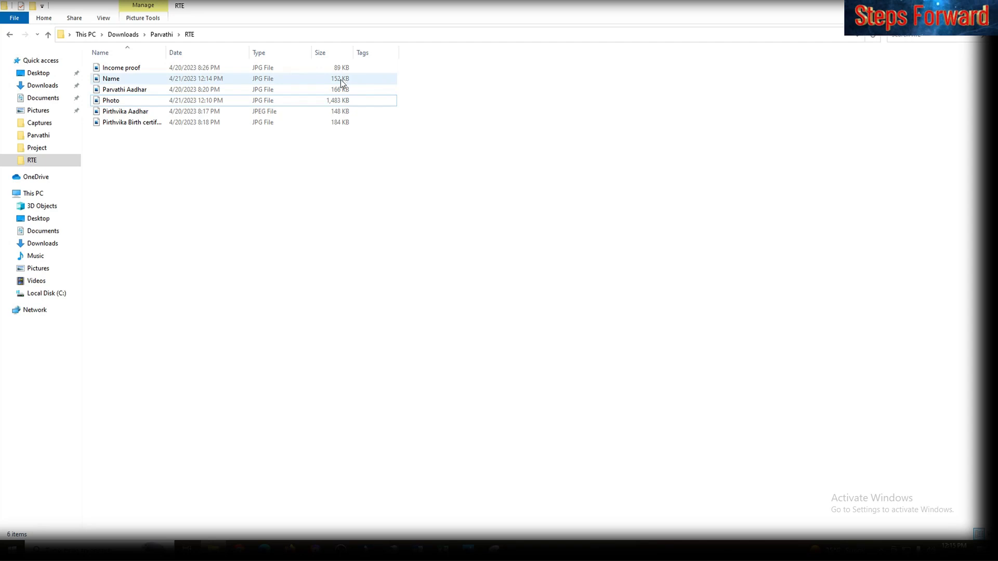
Open the Name picture from the RTE folder in Paint
{"action": "right_click", "coordinate": [128, 76]}
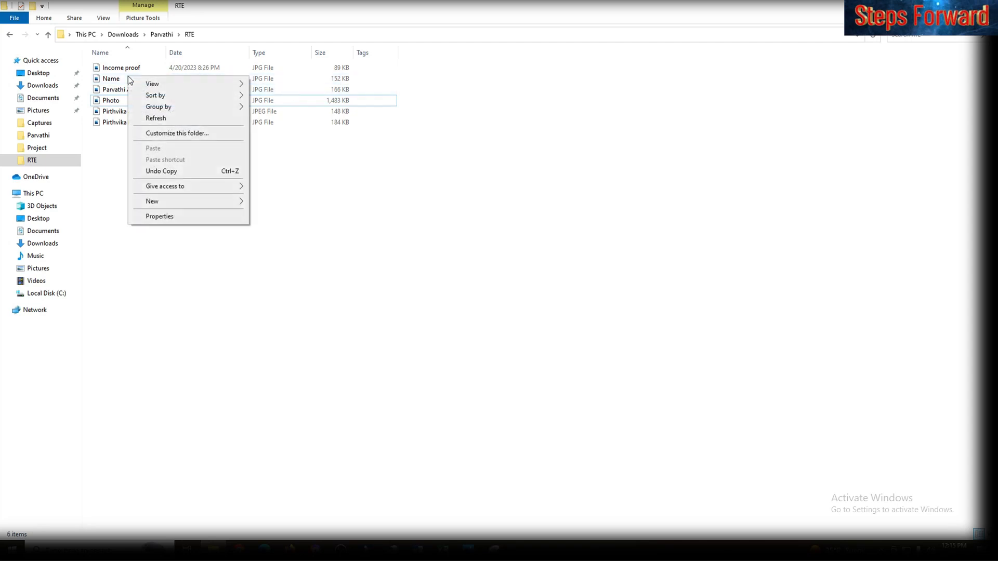
{"action": "mouse_move", "coordinate": [180, 80]}
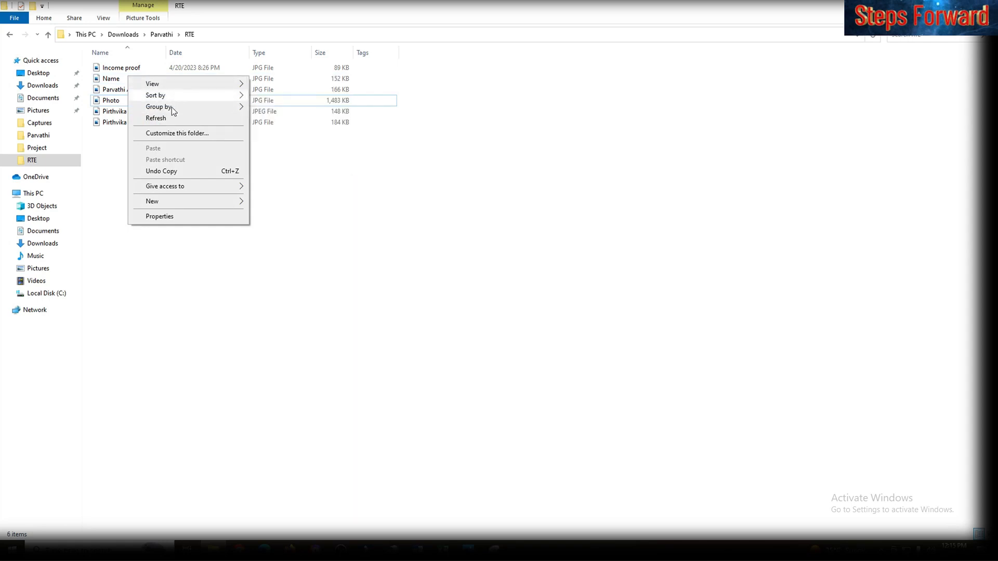
{"action": "left_click", "coordinate": [116, 77]}
{"action": "right_click", "coordinate": [117, 77]}
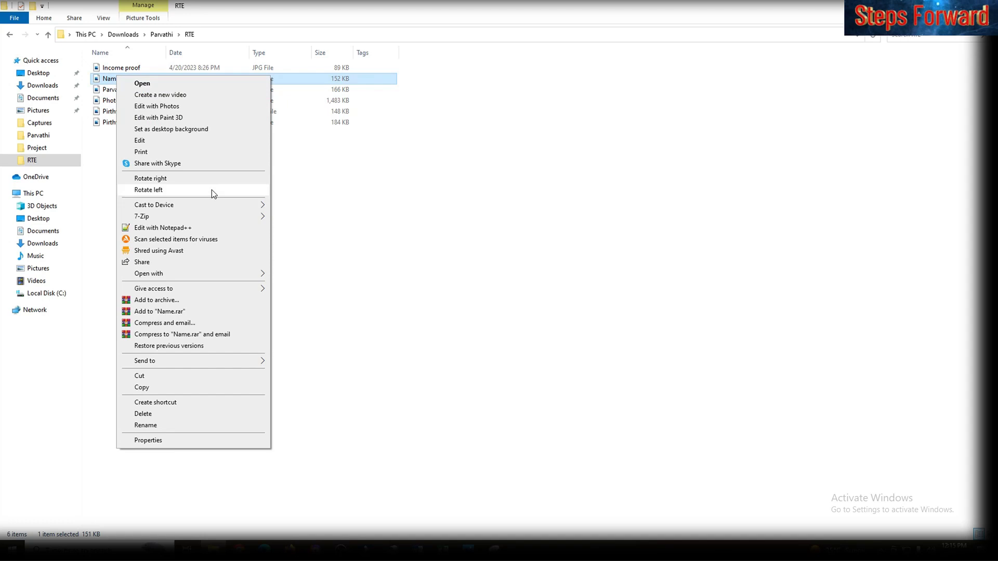
{"action": "mouse_move", "coordinate": [208, 274]}
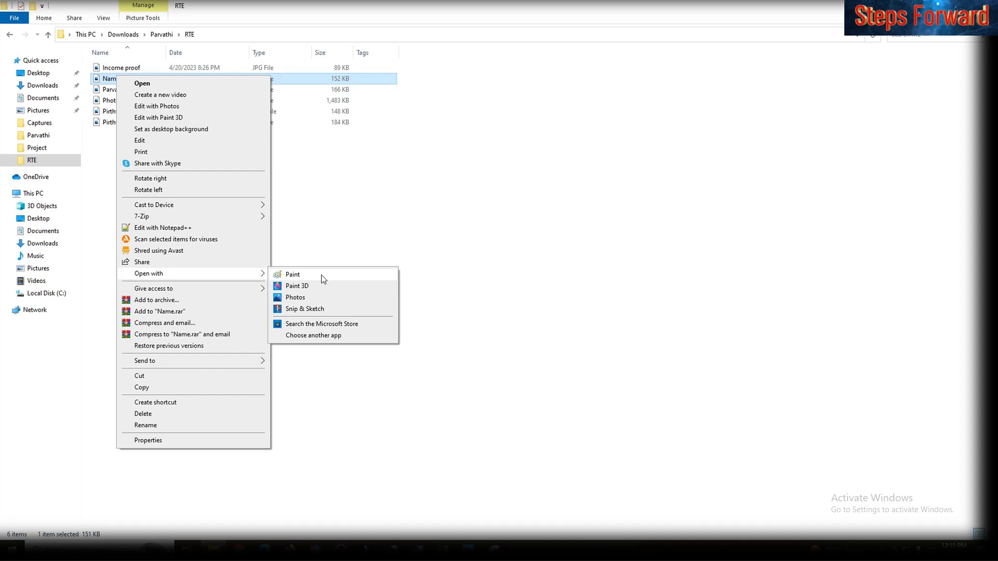
{"action": "left_click", "coordinate": [321, 275]}
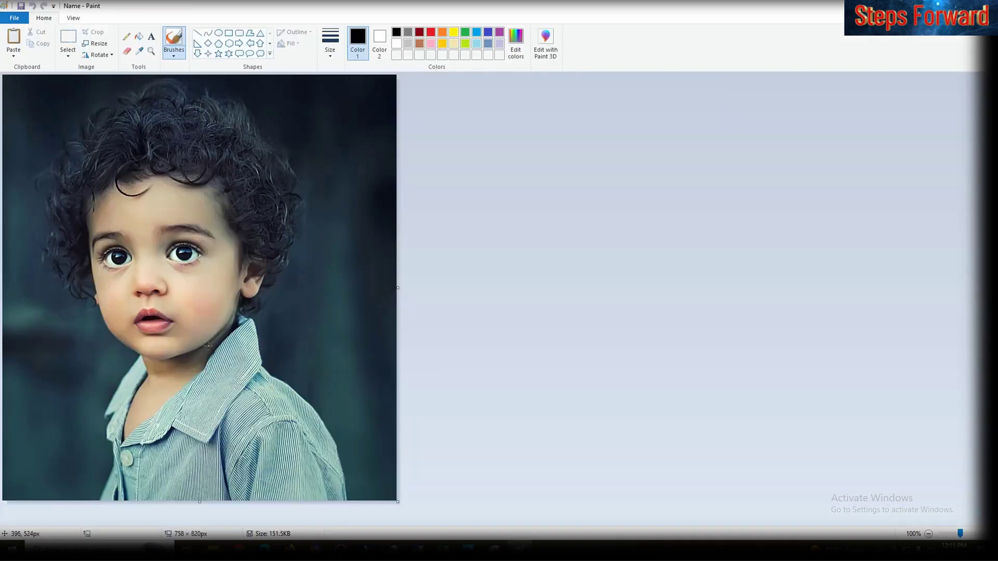
Resize the picture by pixels to 500 wide with the aspect ratio maintained, save it and close Paint
{"action": "left_click", "coordinate": [68, 20]}
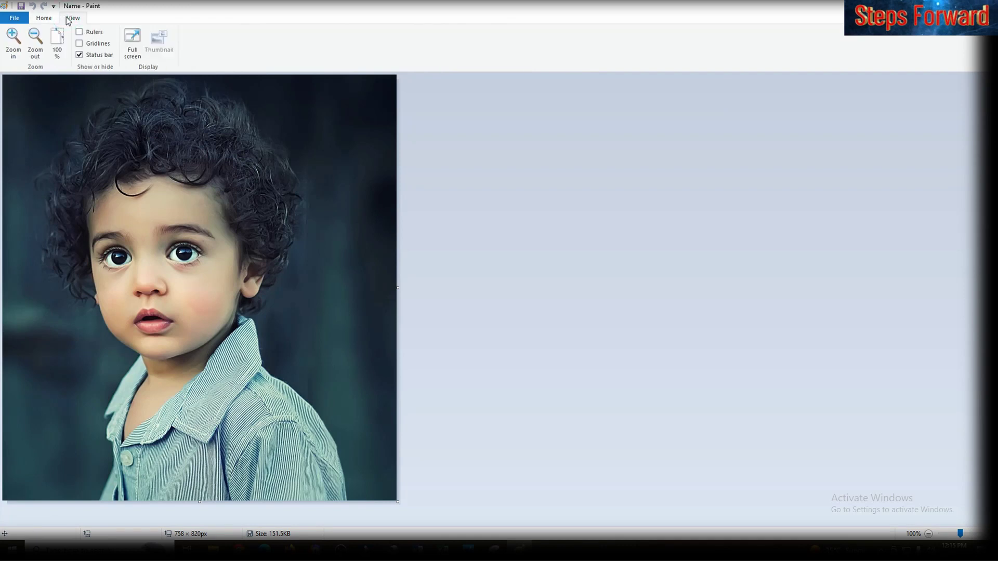
{"action": "left_click", "coordinate": [45, 24]}
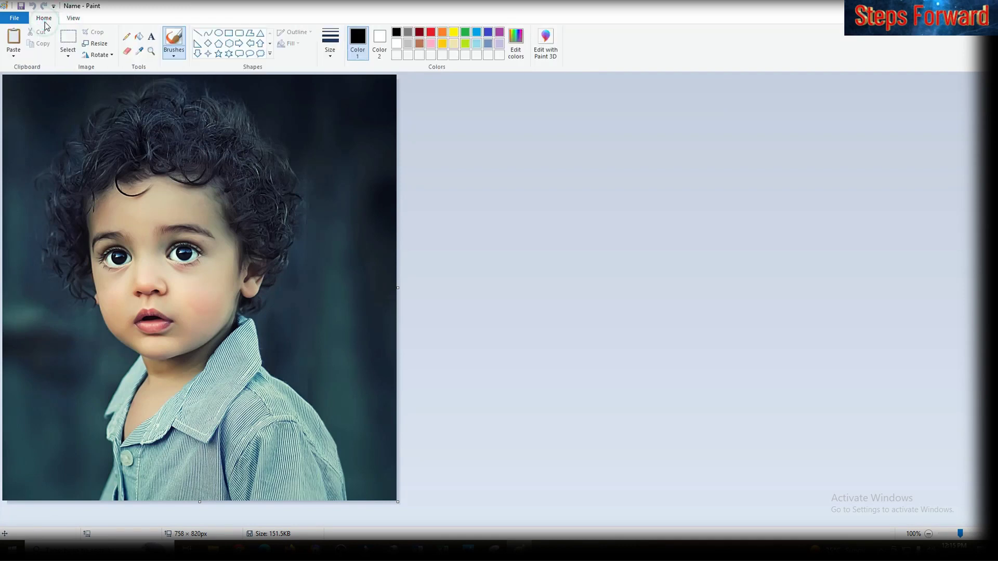
{"action": "left_click", "coordinate": [102, 48]}
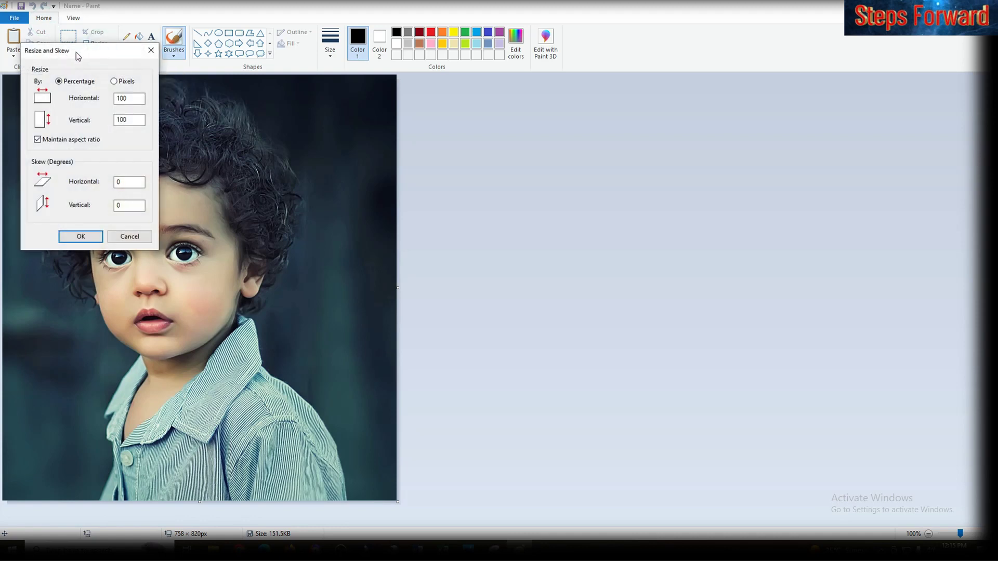
{"action": "left_click", "coordinate": [114, 82]}
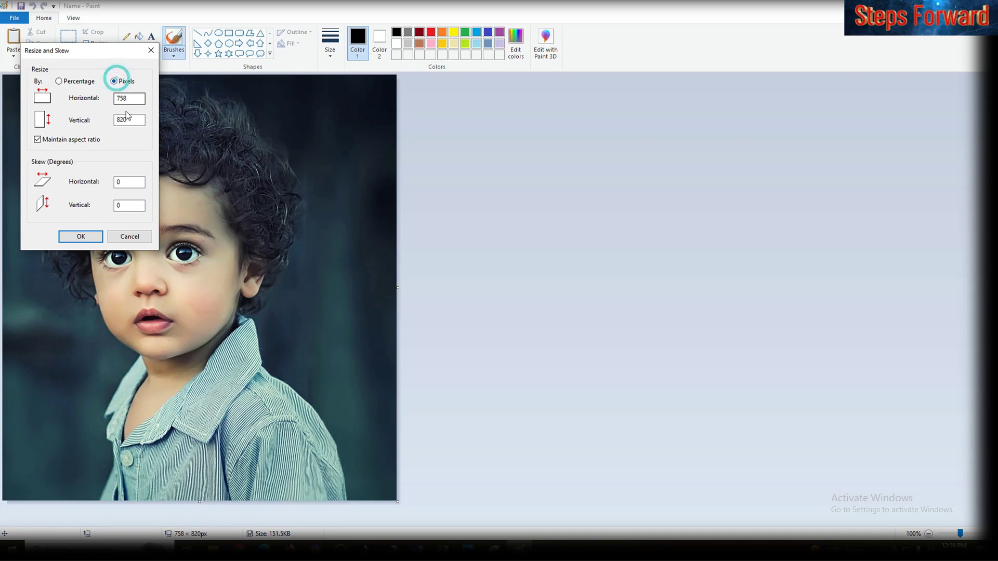
{"action": "left_click", "coordinate": [119, 100]}
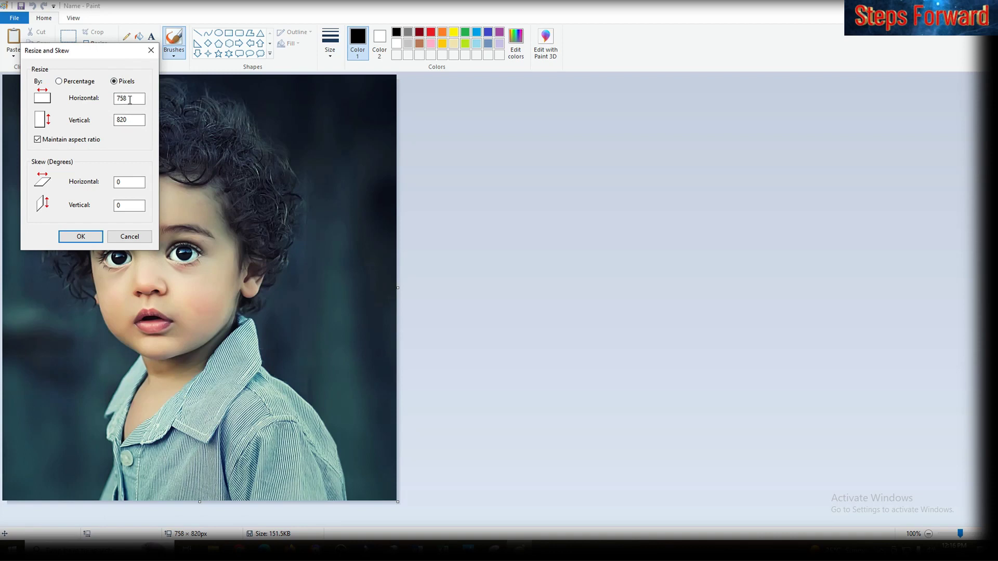
{"action": "double_click", "coordinate": [130, 100]}
{"action": "type", "text": "500"}
{"action": "left_click", "coordinate": [96, 238]}
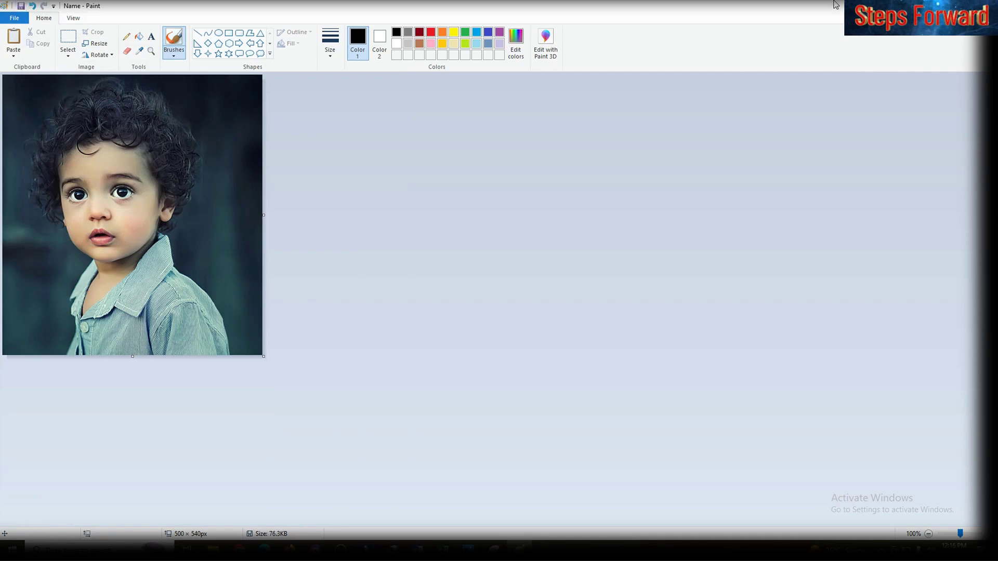
{"action": "left_click", "coordinate": [972, 6]}
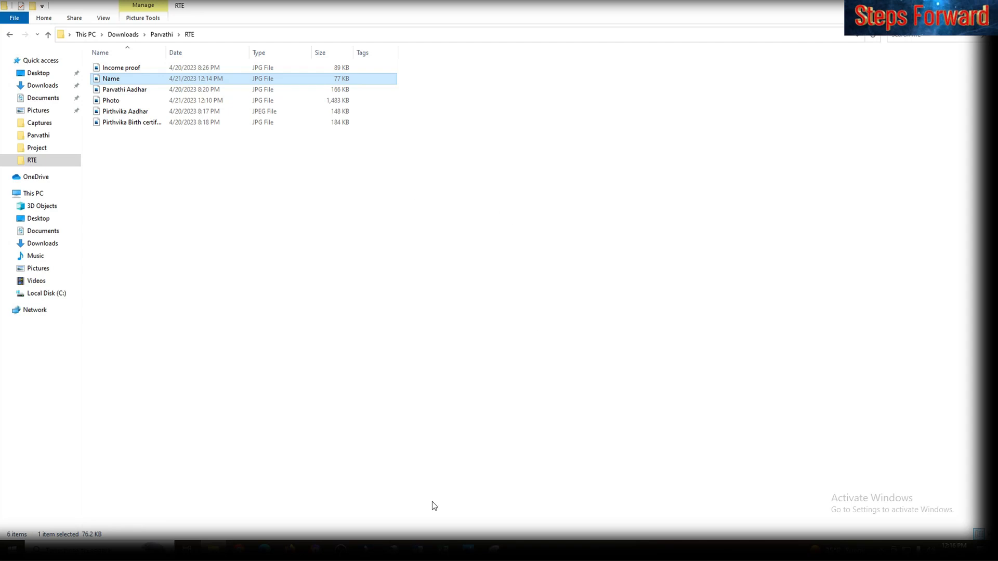
Switch to the RTE registration page in Firefox, dismiss the notification and attach Name.jpg as the student photo
{"action": "mouse_move", "coordinate": [506, 535]}
{"action": "left_click", "coordinate": [479, 495]}
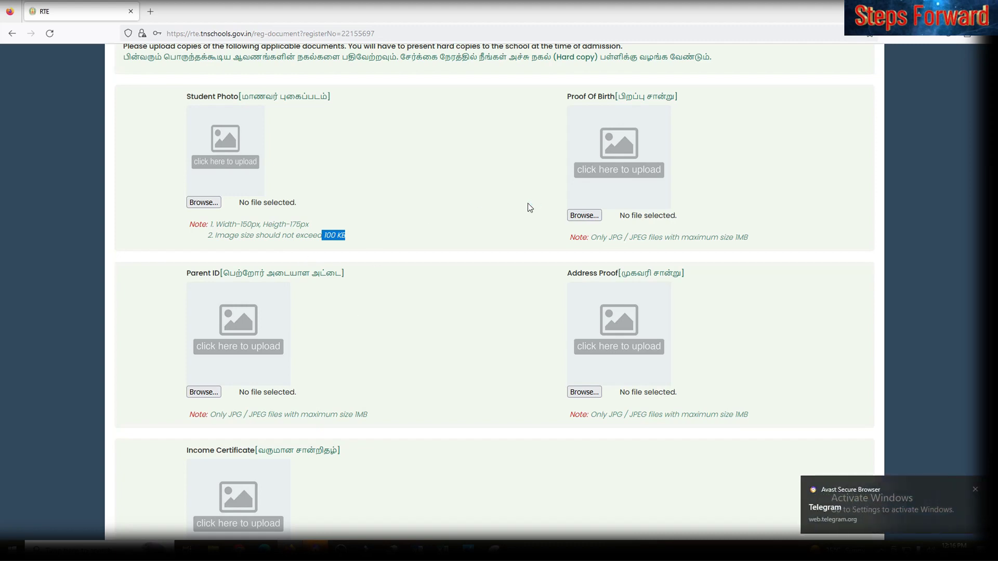
{"action": "left_click", "coordinate": [976, 490]}
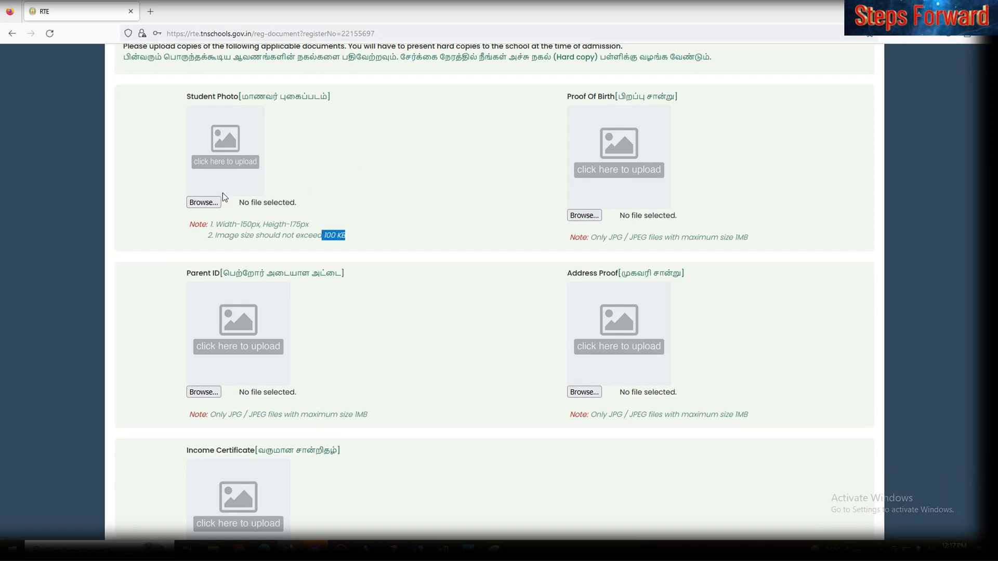
{"action": "left_click", "coordinate": [203, 203]}
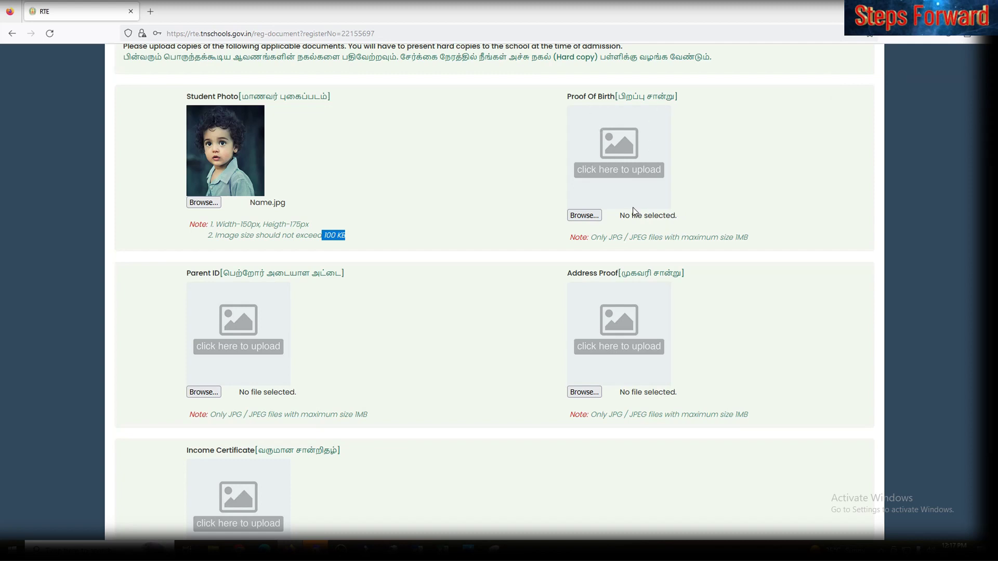
Attach the birth certificate as proof of birth and address, the parent's Aadhar as parent ID, and Income proof.jpg as the income certificate
{"action": "left_click", "coordinate": [584, 215]}
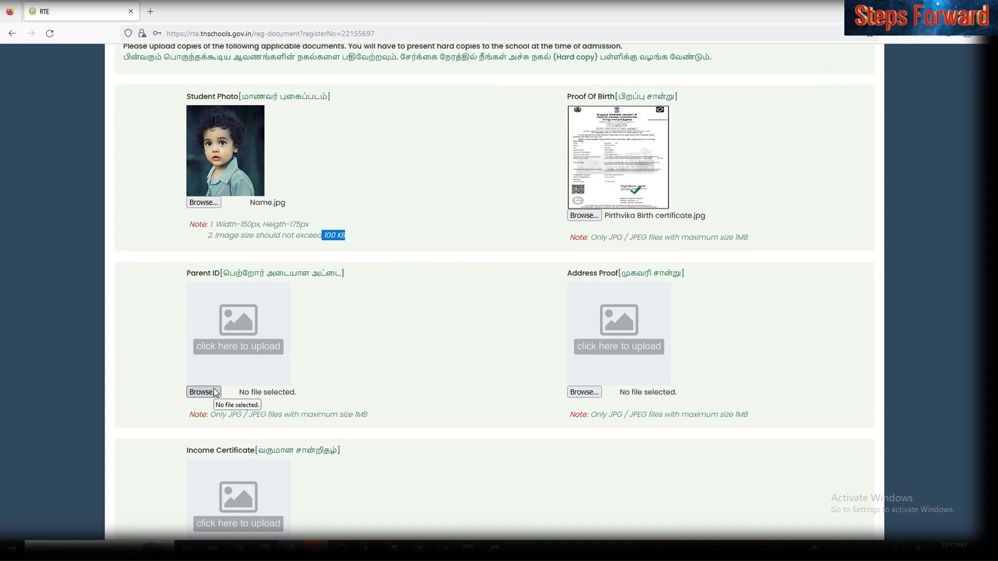
{"action": "left_click", "coordinate": [215, 393]}
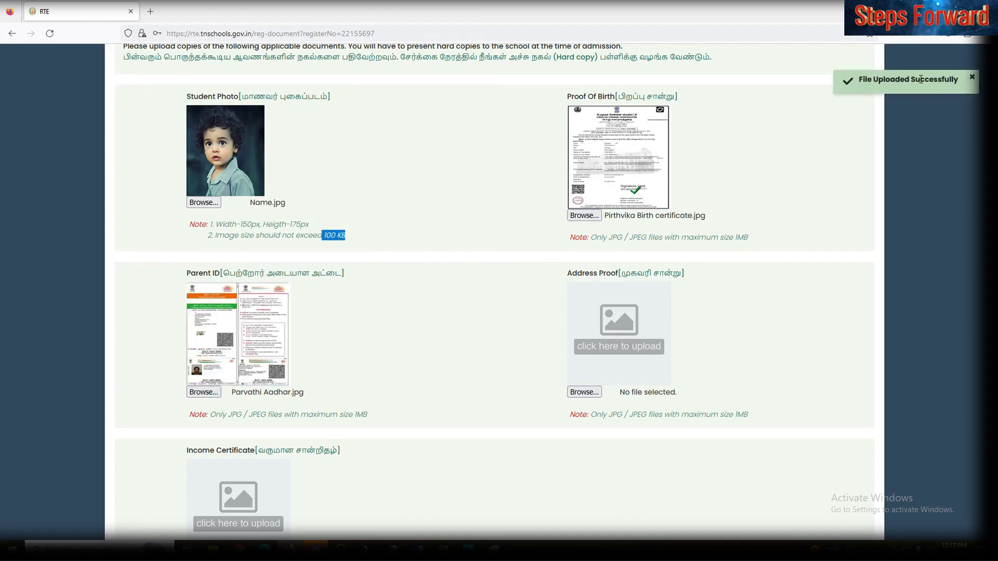
{"action": "scroll", "coordinate": [811, 336], "scroll_direction": "down", "scroll_amount": 3}
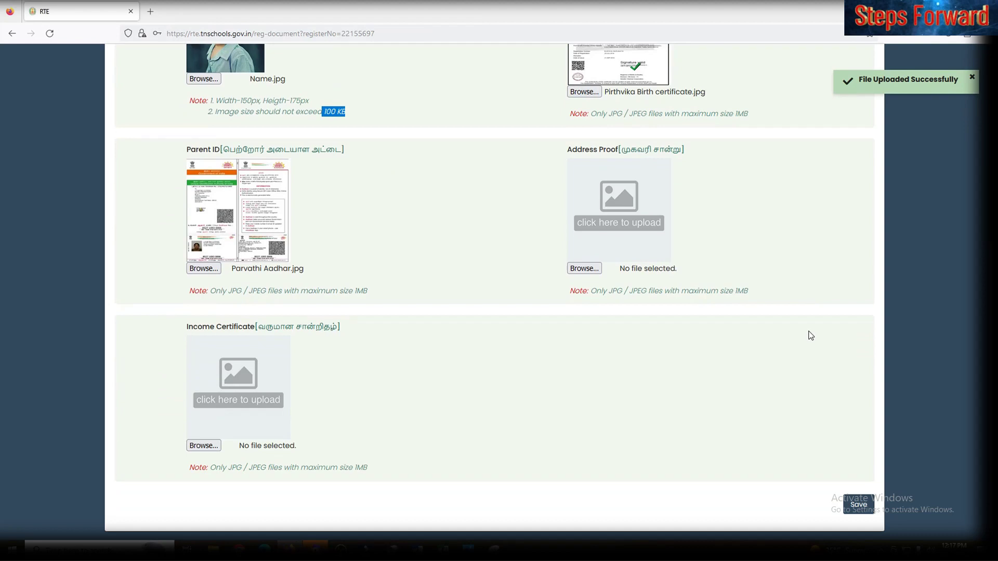
{"action": "left_click", "coordinate": [584, 269]}
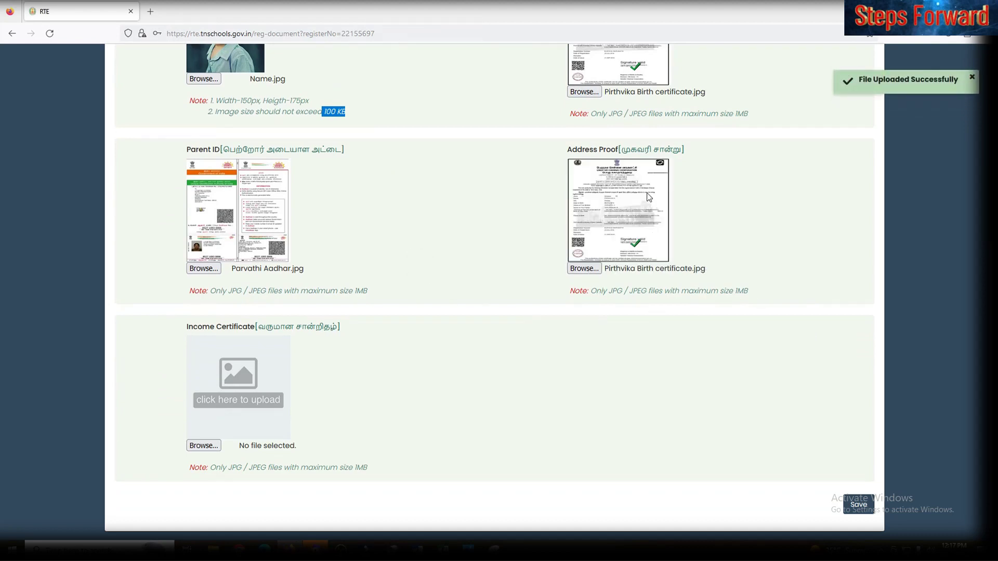
{"action": "scroll", "coordinate": [662, 281], "scroll_direction": "down", "scroll_amount": 1}
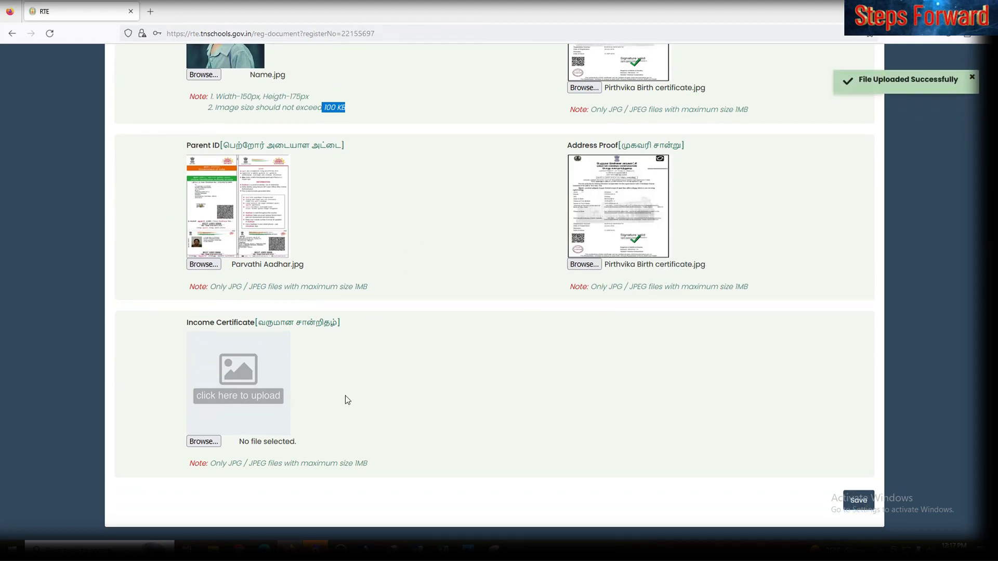
{"action": "left_click", "coordinate": [214, 440]}
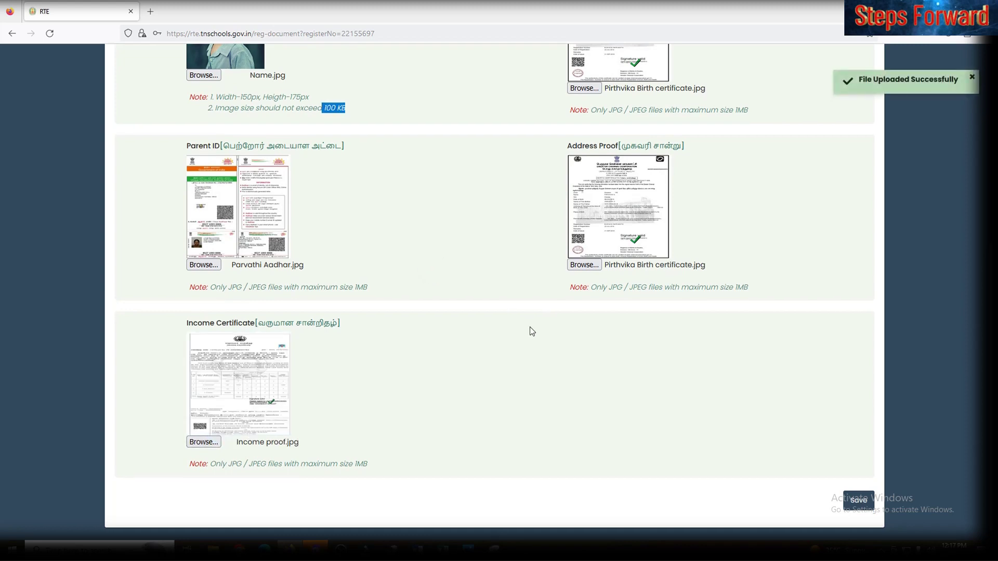
Review all the attached documents and save the Documents section of the registration
{"action": "scroll", "coordinate": [531, 330], "scroll_direction": "up", "scroll_amount": 2}
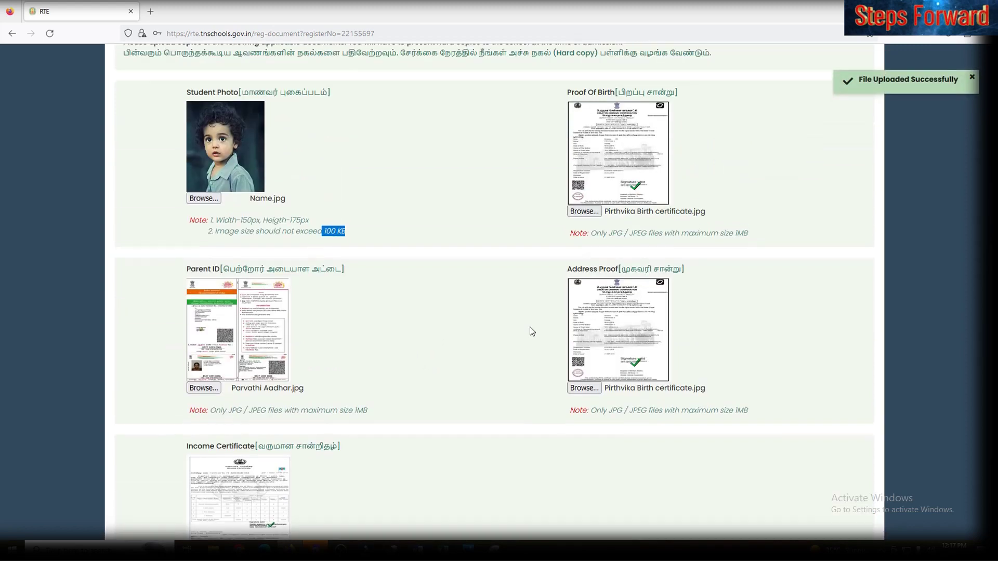
{"action": "scroll", "coordinate": [531, 331], "scroll_direction": "up", "scroll_amount": 3}
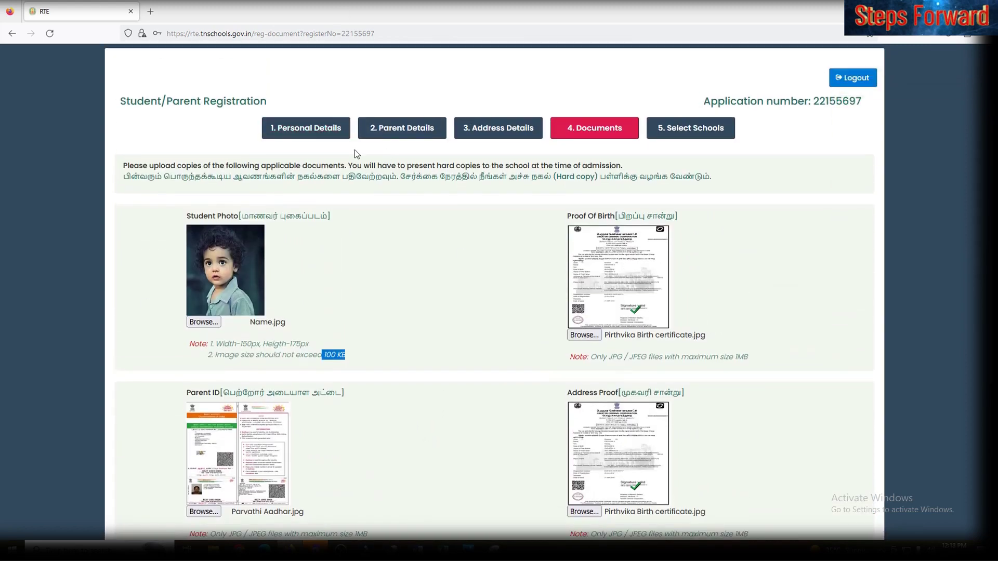
{"action": "scroll", "coordinate": [435, 245], "scroll_direction": "down", "scroll_amount": 5}
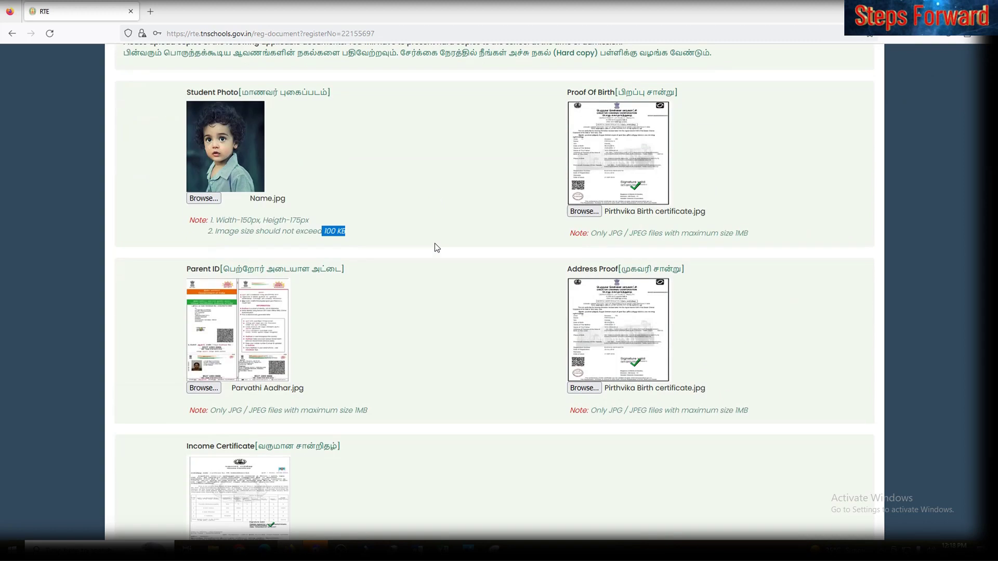
{"action": "scroll", "coordinate": [435, 248], "scroll_direction": "up", "scroll_amount": 1}
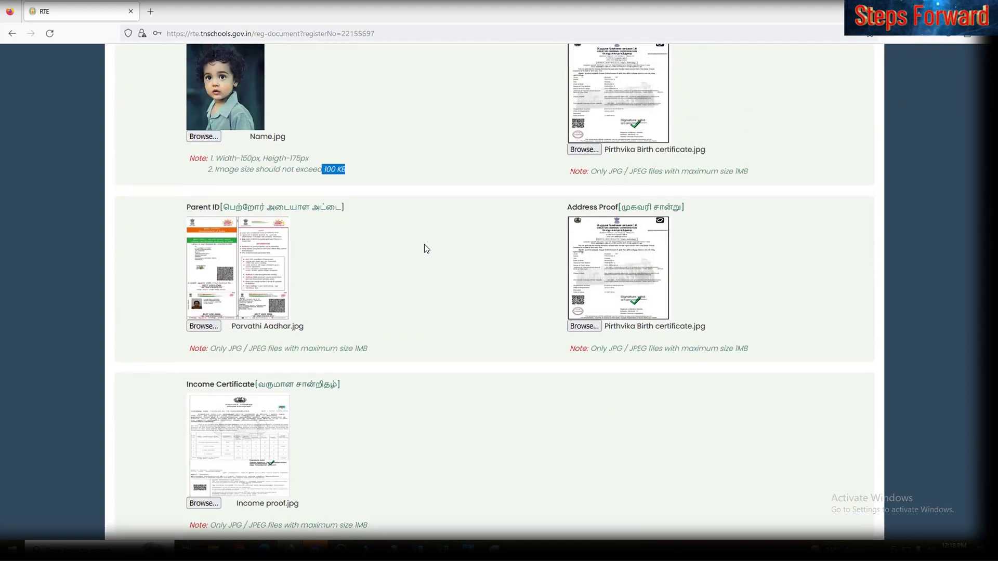
{"action": "scroll", "coordinate": [692, 333], "scroll_direction": "down", "scroll_amount": 1}
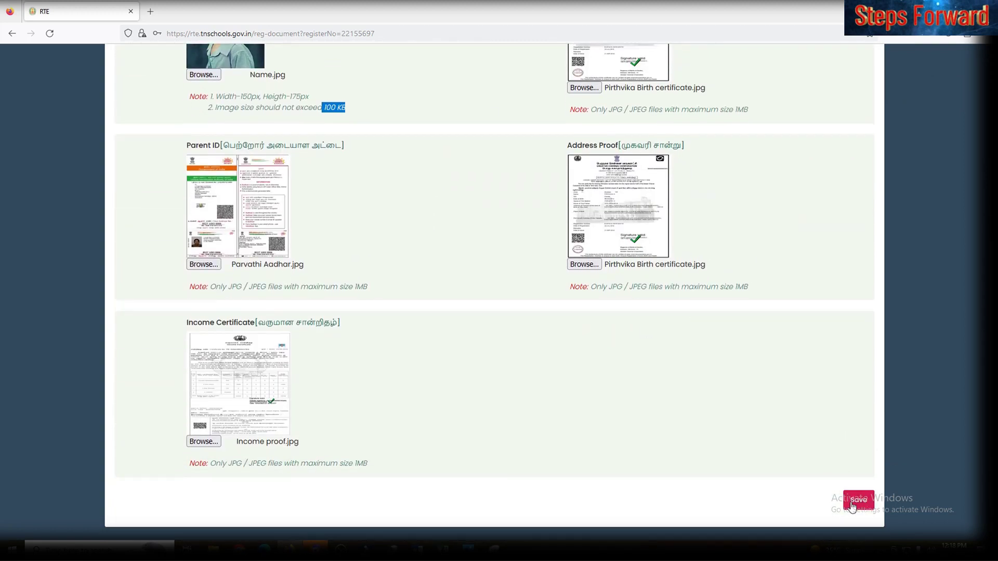
{"action": "left_click", "coordinate": [851, 492]}
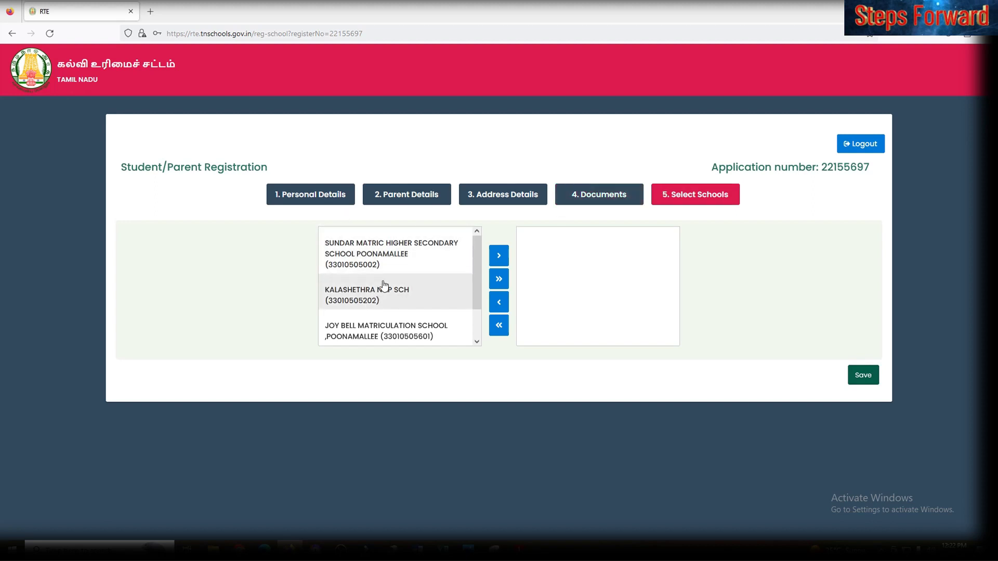
Look through the available schools and add Sundar Matric Higher Secondary School Poonamallee as the first selected school
{"action": "scroll", "coordinate": [479, 282], "scroll_direction": "down", "scroll_amount": 1}
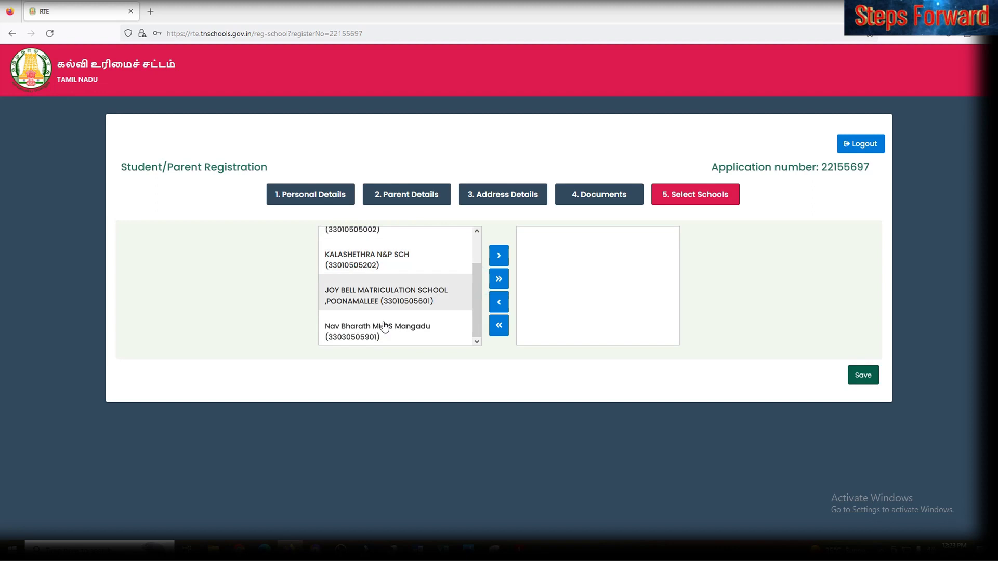
{"action": "left_click_drag", "start_coordinate": [479, 312], "coordinate": [477, 258]}
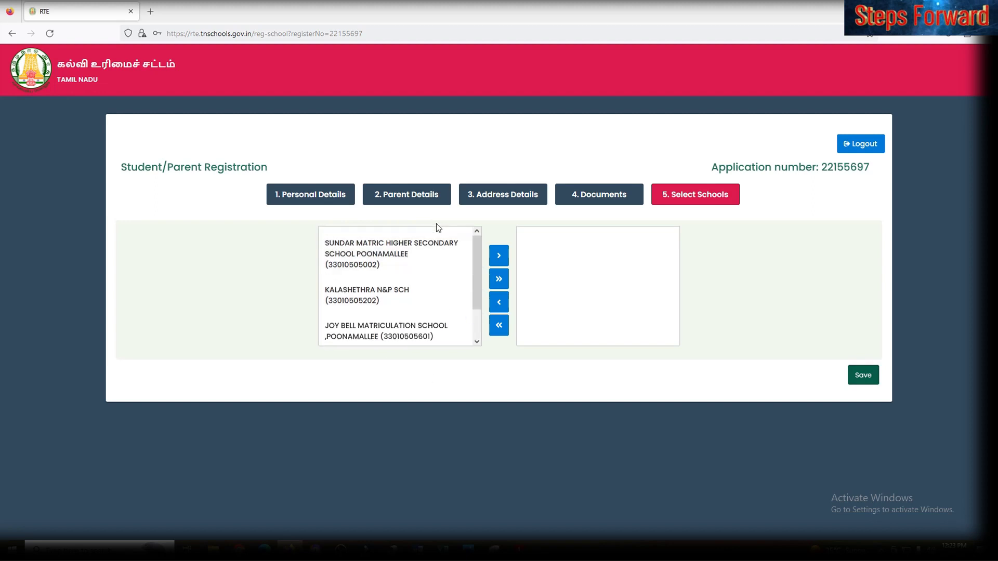
{"action": "left_click", "coordinate": [457, 268]}
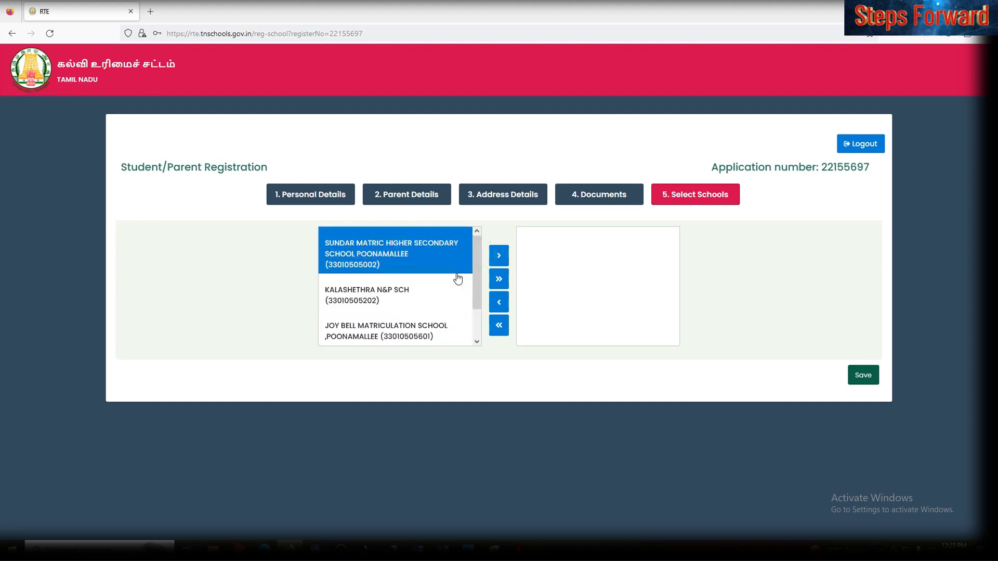
{"action": "left_click", "coordinate": [437, 293]}
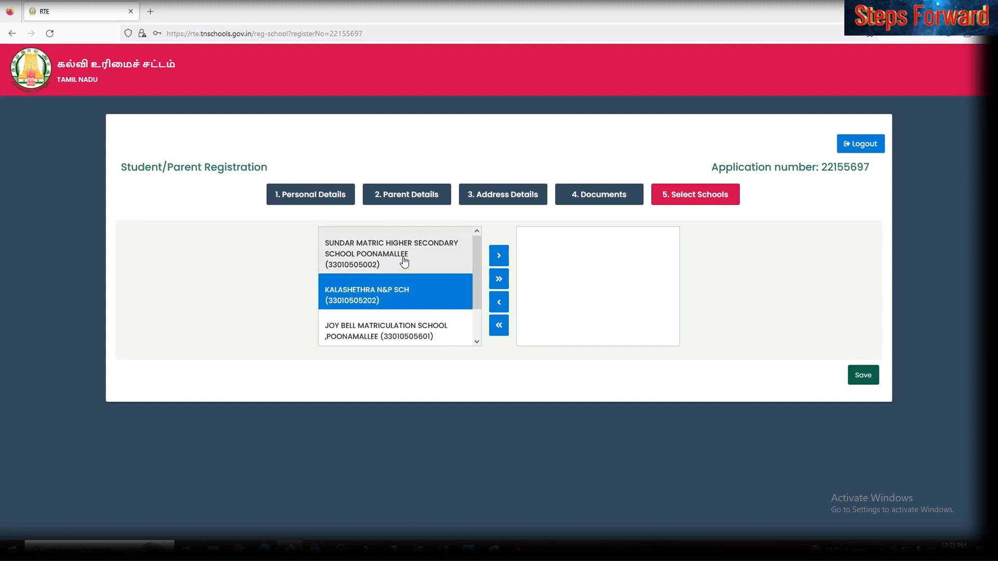
{"action": "left_click", "coordinate": [475, 272]}
{"action": "left_click", "coordinate": [439, 257]}
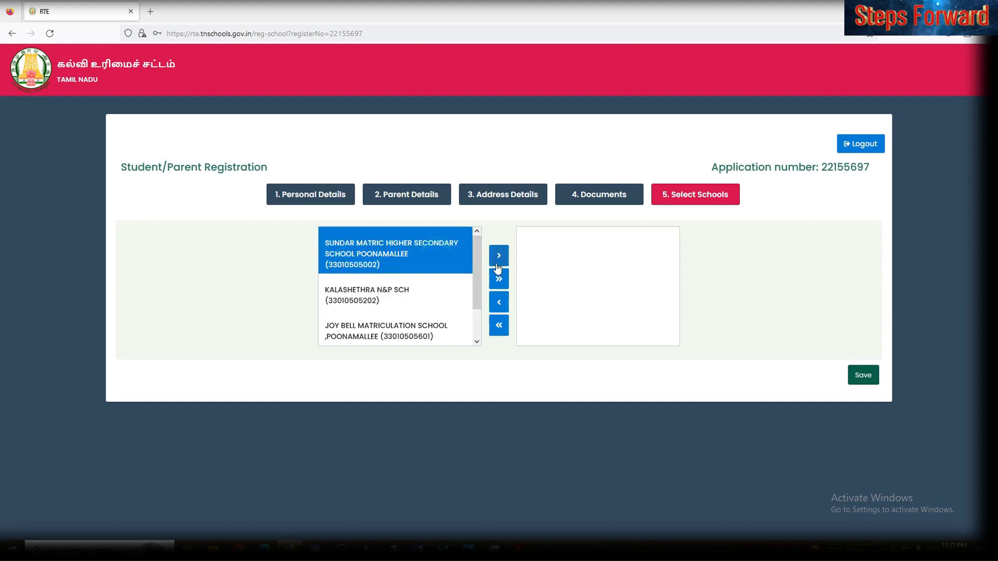
{"action": "left_click", "coordinate": [499, 258]}
Add Joy Bell Matriculation School, Kalashethra N&P Sch and Nav Bharath MHSS Mangadu to the selected schools, in that order
{"action": "left_click", "coordinate": [446, 281]}
{"action": "left_click", "coordinate": [499, 256]}
{"action": "left_click", "coordinate": [453, 249]}
{"action": "left_click", "coordinate": [499, 256]}
{"action": "left_click", "coordinate": [445, 270]}
{"action": "left_click", "coordinate": [502, 259]}
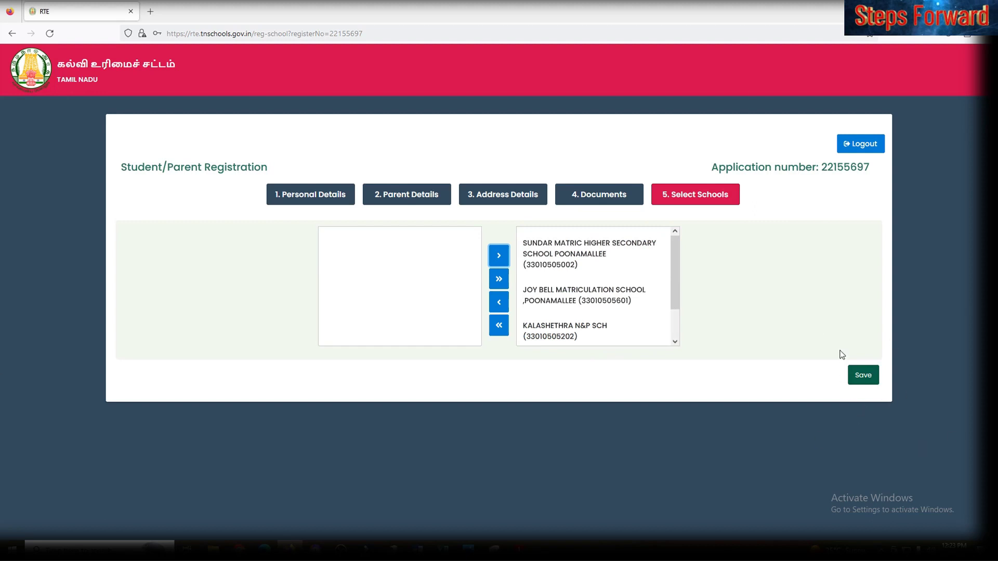
Point out the application number on the registration page and switch to the application form RTE.pdf in Adobe Acrobat
{"action": "left_click_drag", "start_coordinate": [708, 169], "coordinate": [754, 169]}
{"action": "left_click", "coordinate": [857, 179]}
{"action": "triple_click", "coordinate": [864, 167]}
{"action": "left_click", "coordinate": [875, 174]}
{"action": "key", "text": "alt+Tab"}
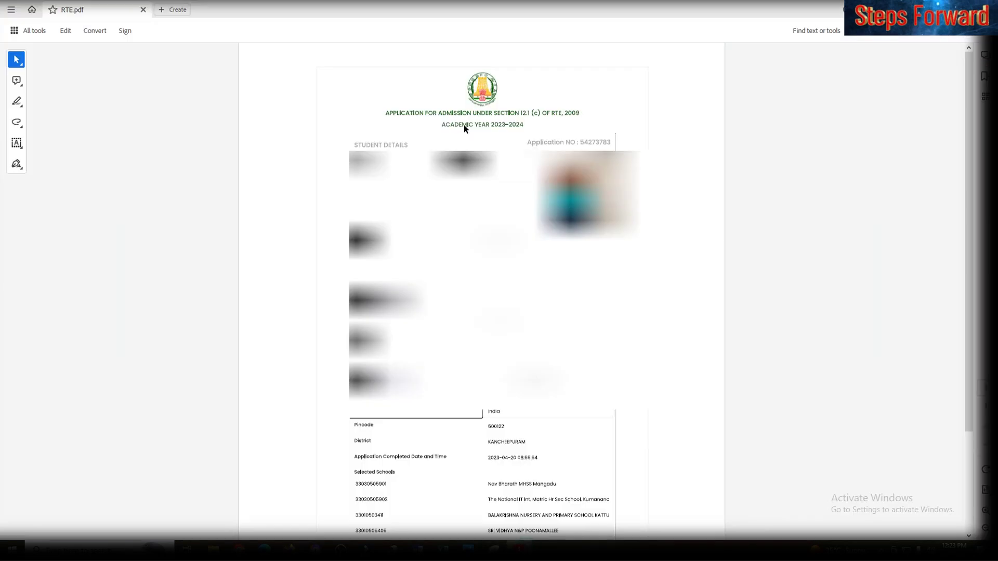